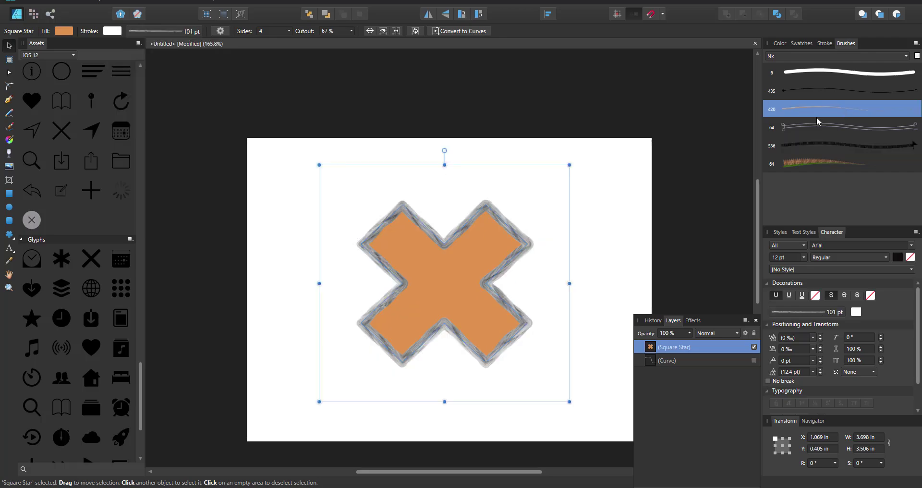
Recolour the X shape's rope stroke and review the Up-Arrow image brush settings.
{"action": "left_click", "coordinate": [112, 31]}
{"action": "left_click_drag", "start_coordinate": [107, 98], "coordinate": [114, 94]}
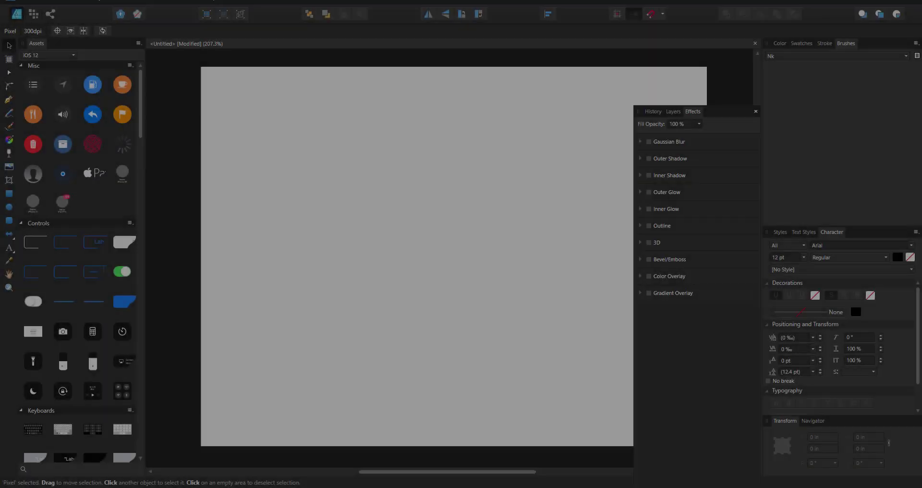
{"action": "left_click", "coordinate": [916, 43]}
{"action": "left_click", "coordinate": [846, 136]}
{"action": "double_click", "coordinate": [845, 145]}
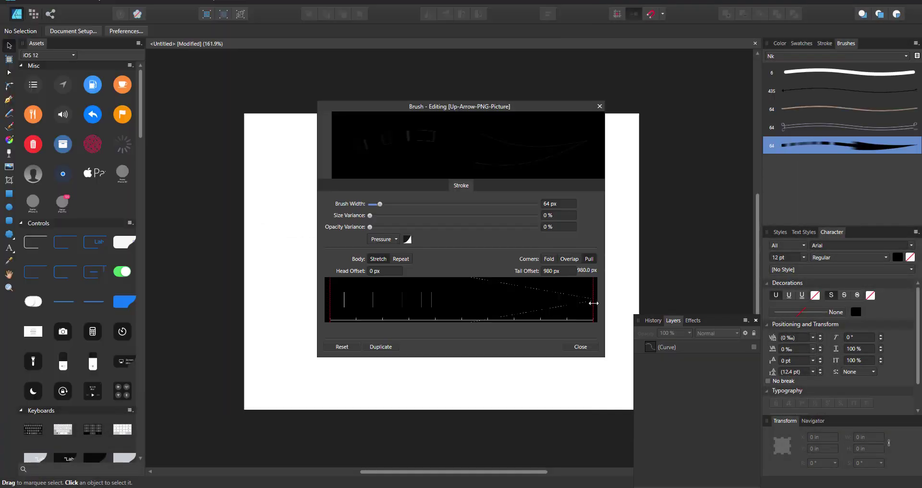
{"action": "left_click", "coordinate": [584, 347]}
Draw a Pen curve across the page stroked with the arrow brush.
{"action": "key", "text": "p"}
{"action": "left_click", "coordinate": [308, 158]}
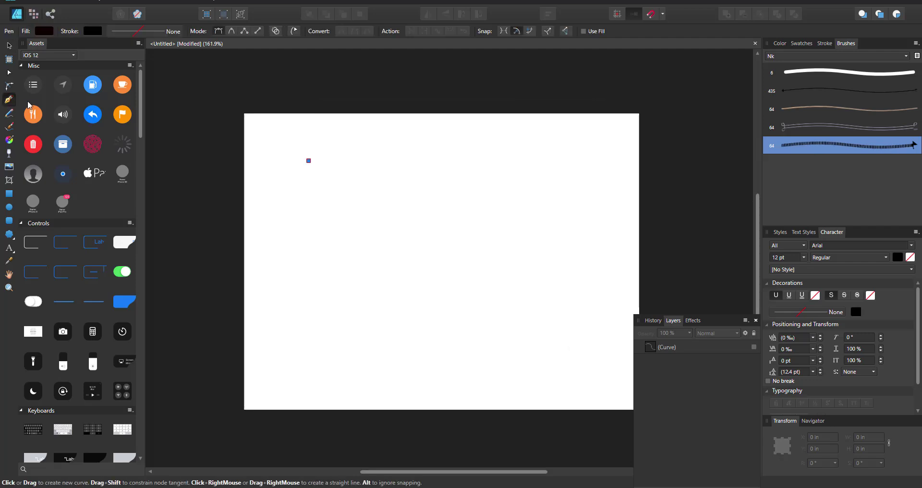
{"action": "left_click", "coordinate": [459, 286]}
{"action": "left_click", "coordinate": [846, 145]}
{"action": "key", "text": "v"}
Widen the dashed arrow stroke through the arrow brush's settings.
{"action": "scroll", "coordinate": [475, 272], "scroll_direction": "up", "scroll_amount": 3}
{"action": "scroll", "coordinate": [474, 268], "scroll_direction": "down", "scroll_amount": 2}
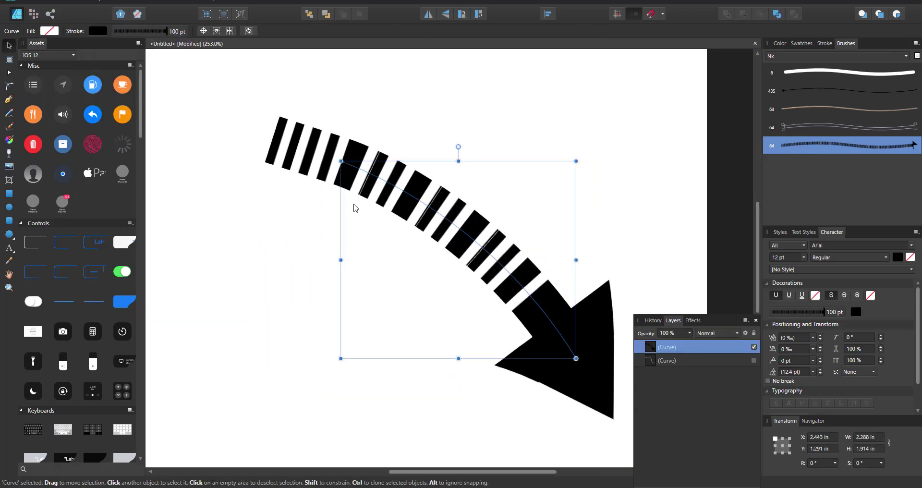
{"action": "double_click", "coordinate": [846, 144]}
{"action": "left_click_drag", "start_coordinate": [693, 177], "coordinate": [698, 173]}
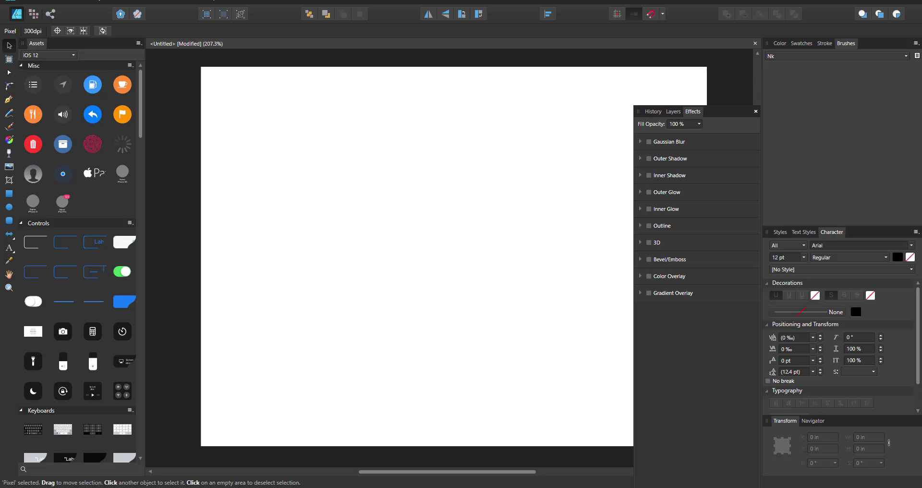
{"action": "key", "text": "e"}
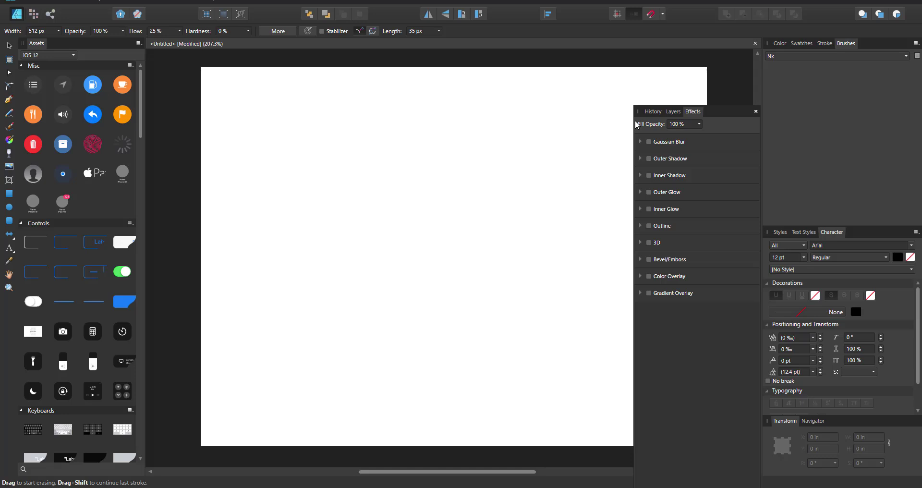
{"action": "left_click", "coordinate": [33, 14]}
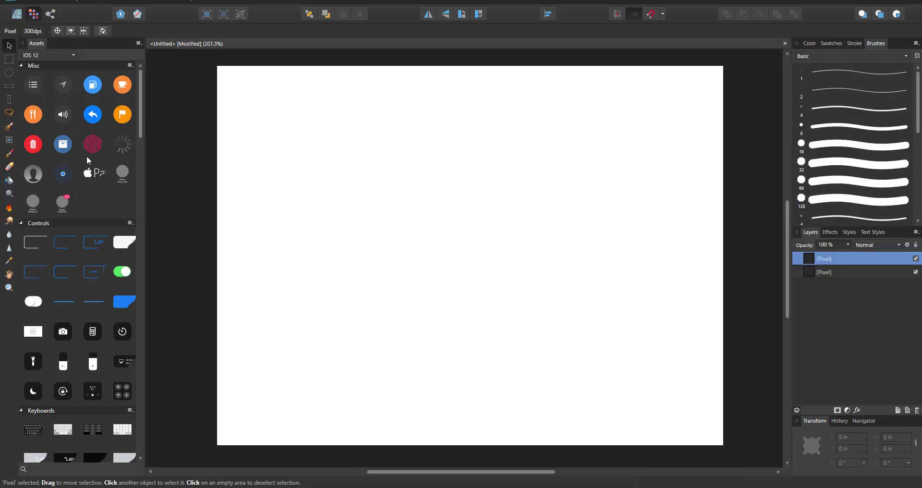
{"action": "left_click", "coordinate": [21, 18]}
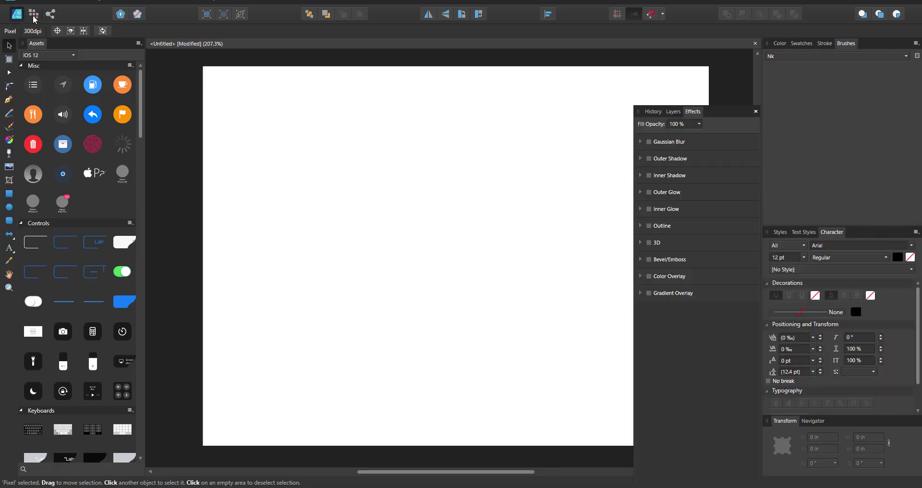
{"action": "key", "text": "ctrl+2"}
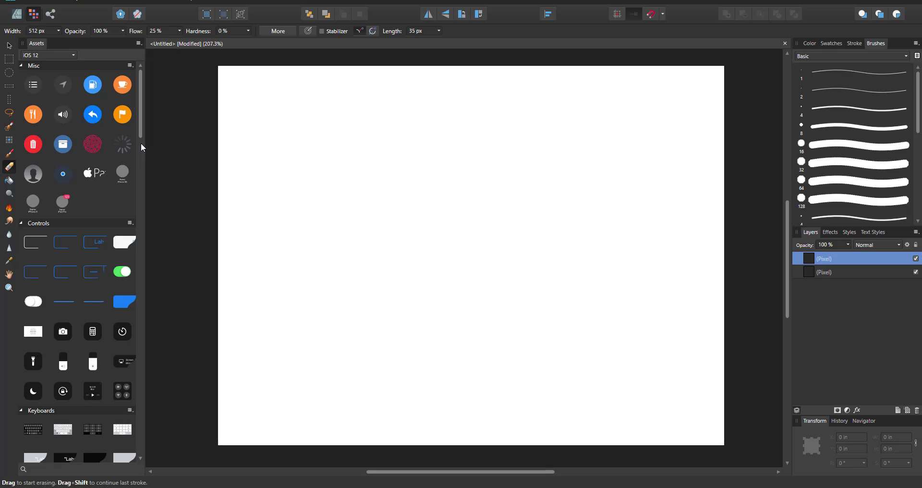
{"action": "left_click", "coordinate": [20, 15]}
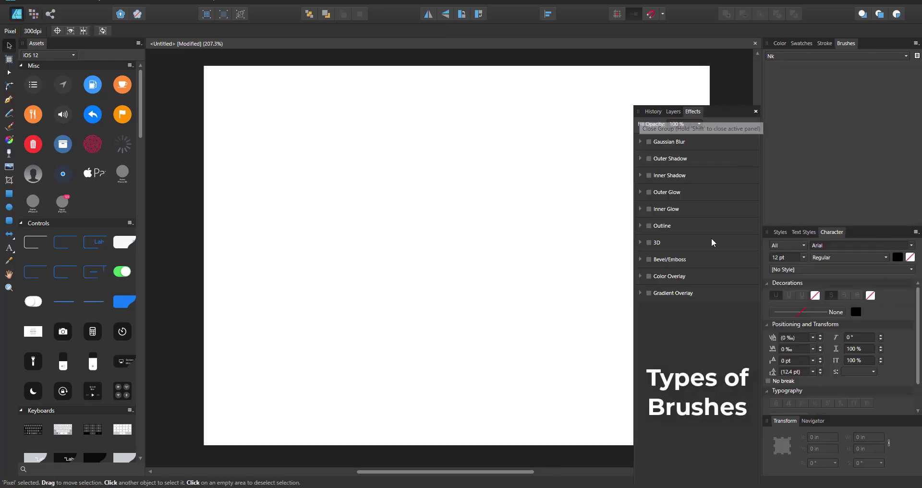
Browse the Pens brush category, then switch to Chalks and Pastels.
{"action": "left_click", "coordinate": [849, 56]}
{"action": "left_click", "coordinate": [795, 74]}
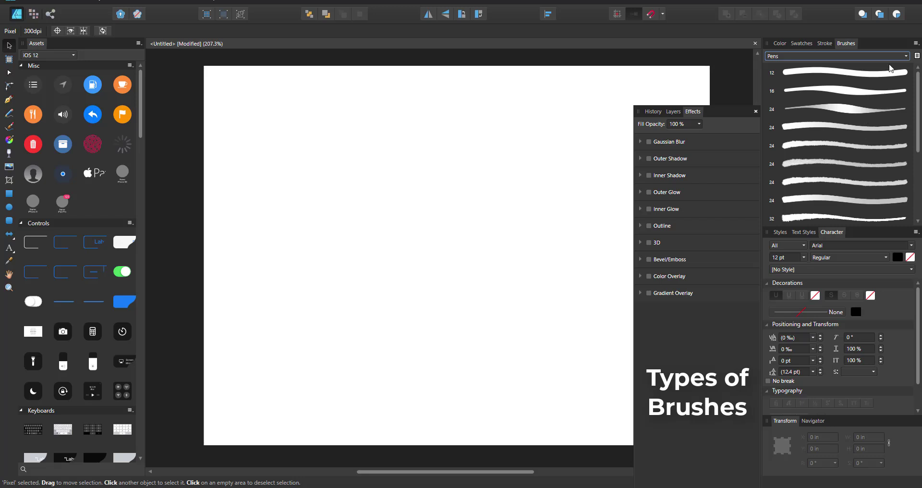
{"action": "left_click", "coordinate": [889, 56]}
{"action": "left_click", "coordinate": [799, 76]}
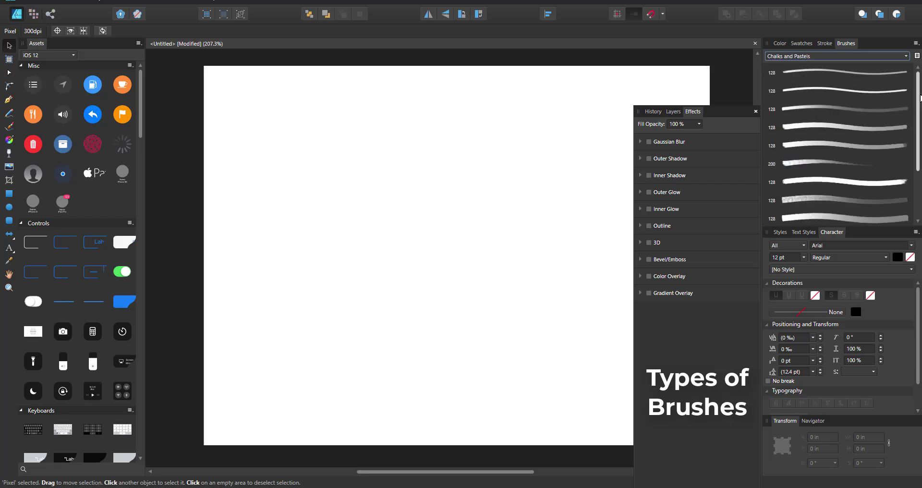
{"action": "mouse_move", "coordinate": [919, 123]}
{"action": "left_mouse_down"}
{"action": "mouse_move", "coordinate": [920, 173]}
{"action": "mouse_move", "coordinate": [919, 123]}
{"action": "left_mouse_up"}
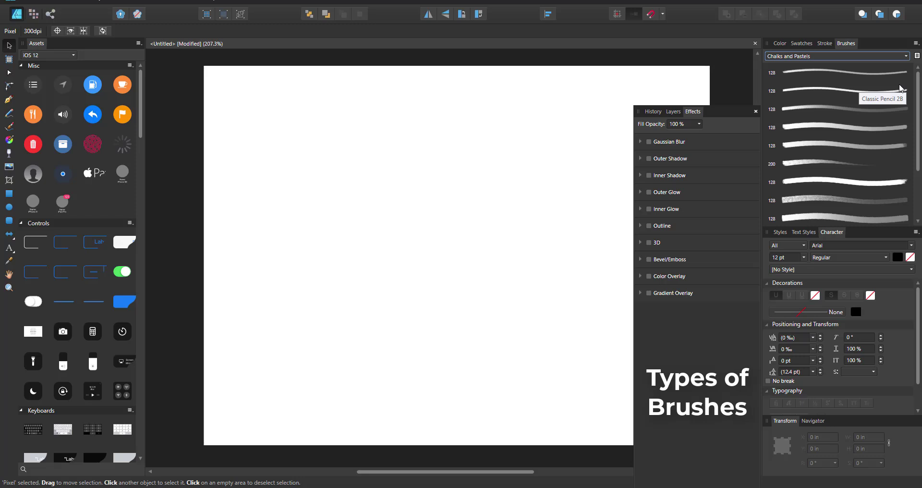
Drag out a 12-bubble cloud and give it a 30.7 pt Chalks and Pastels brush outline.
{"action": "left_click", "coordinate": [11, 236]}
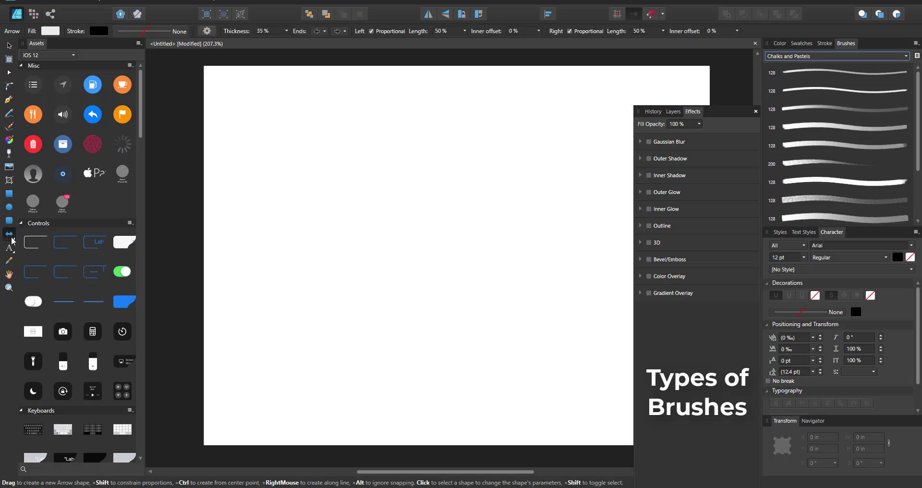
{"action": "left_click", "coordinate": [13, 240]}
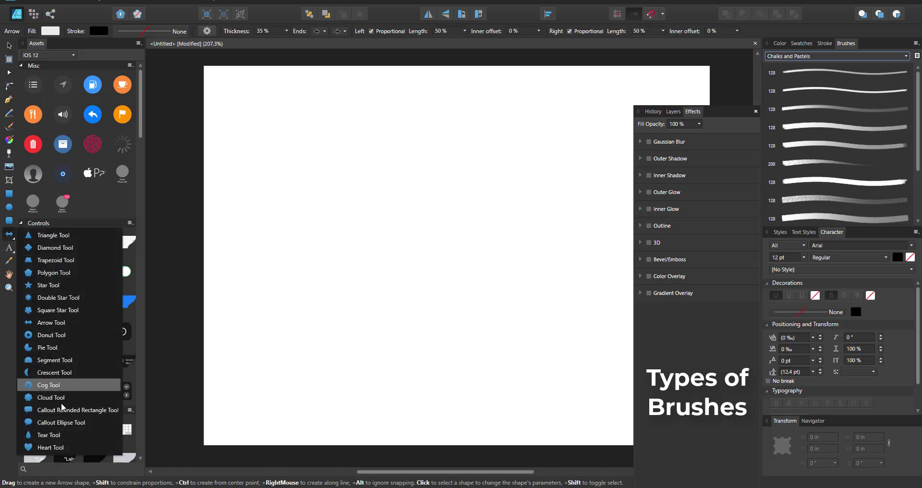
{"action": "left_click", "coordinate": [71, 396]}
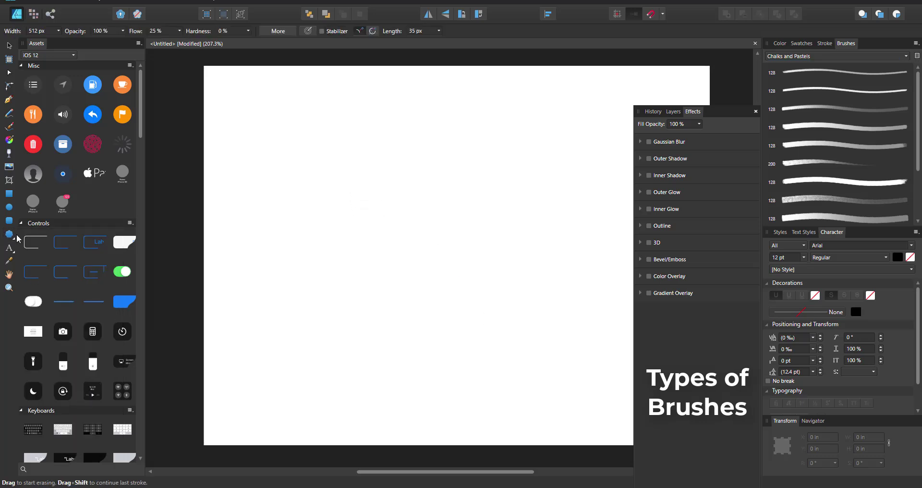
{"action": "left_click_drag", "start_coordinate": [363, 146], "coordinate": [596, 379]}
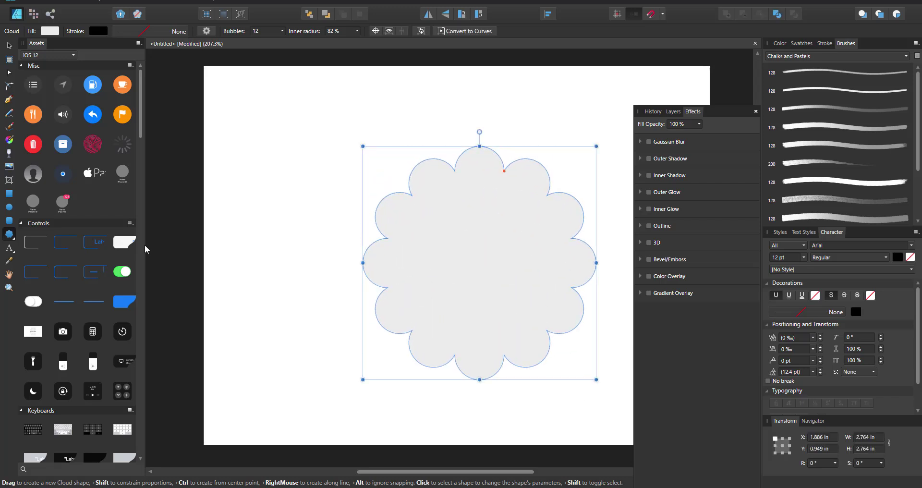
{"action": "left_click", "coordinate": [830, 201]}
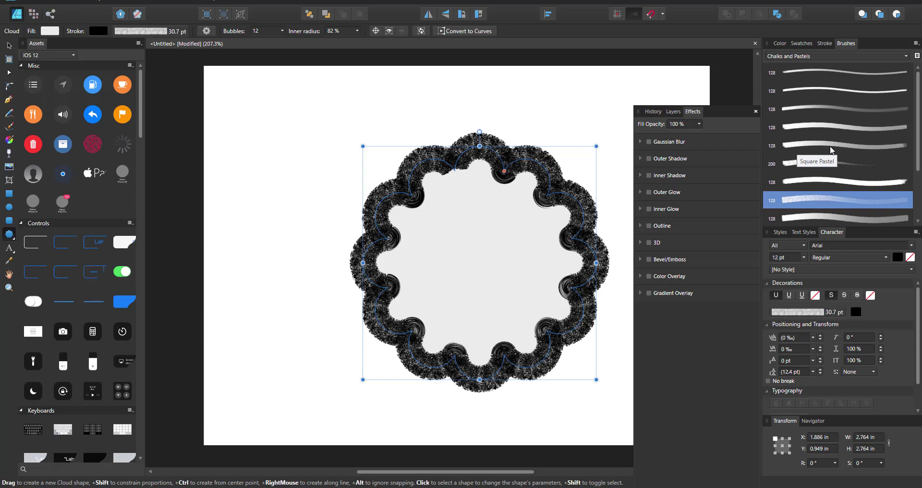
{"action": "left_click", "coordinate": [33, 16]}
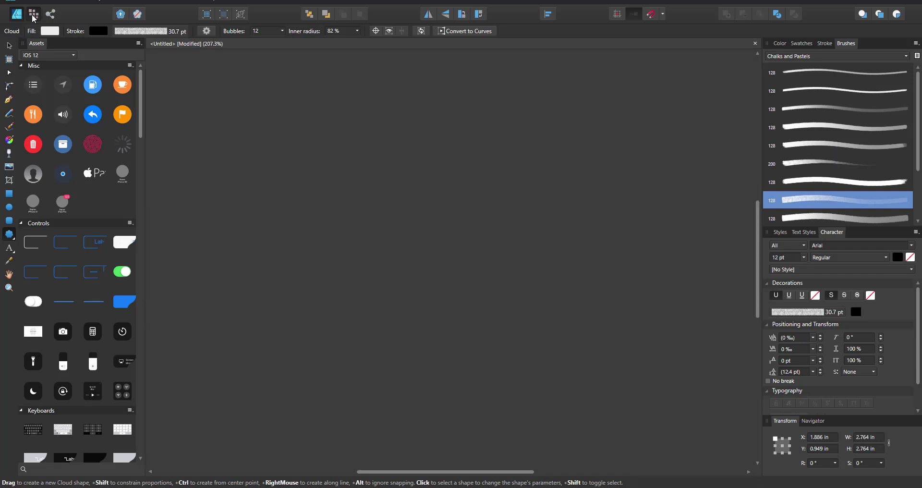
In Pixel persona, test an erase and undo it, then delete the bottom pixel layer.
{"action": "key", "text": "e"}
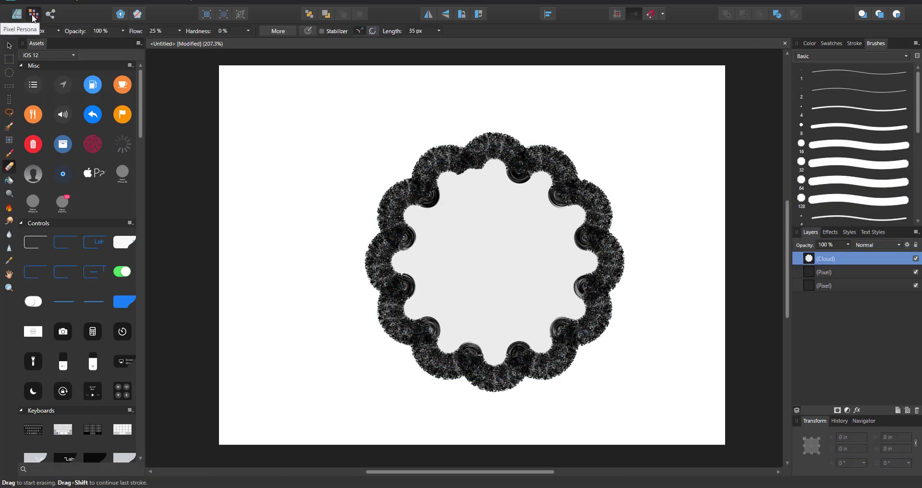
{"action": "mouse_move", "coordinate": [495, 137]}
{"action": "left_mouse_down"}
{"action": "mouse_move", "coordinate": [591, 202]}
{"action": "mouse_move", "coordinate": [601, 298]}
{"action": "left_mouse_up"}
{"action": "key", "text": "ctrl+z"}
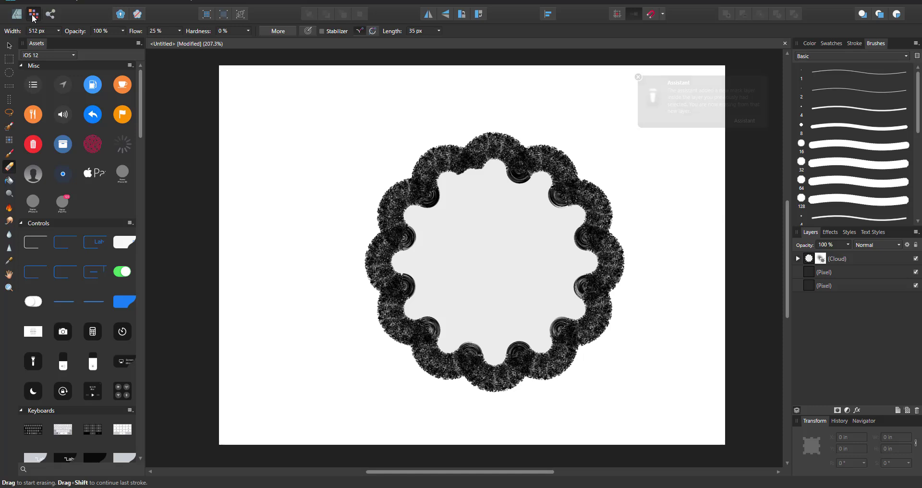
{"action": "left_click", "coordinate": [854, 286]}
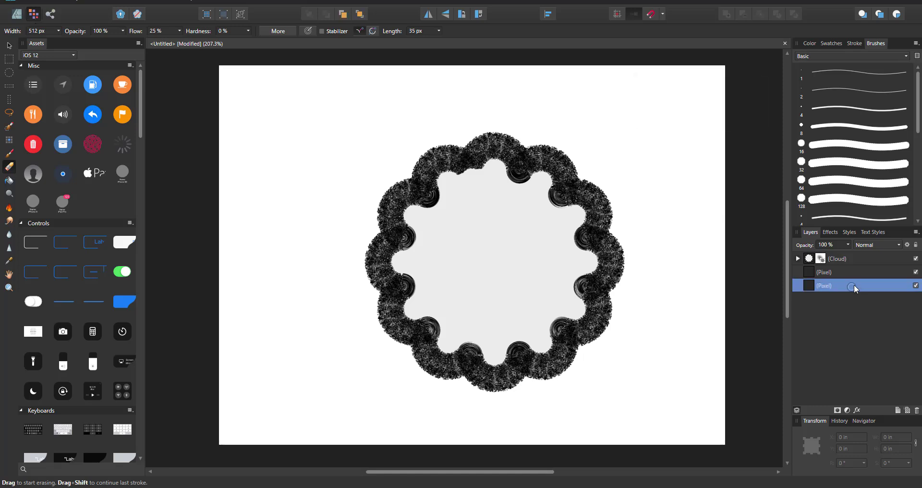
{"action": "left_click", "coordinate": [917, 411]}
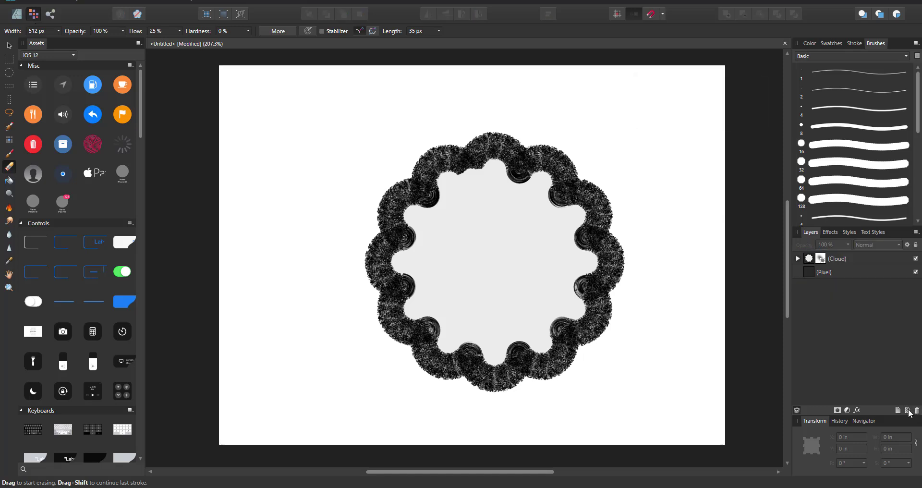
{"action": "left_click", "coordinate": [844, 271]}
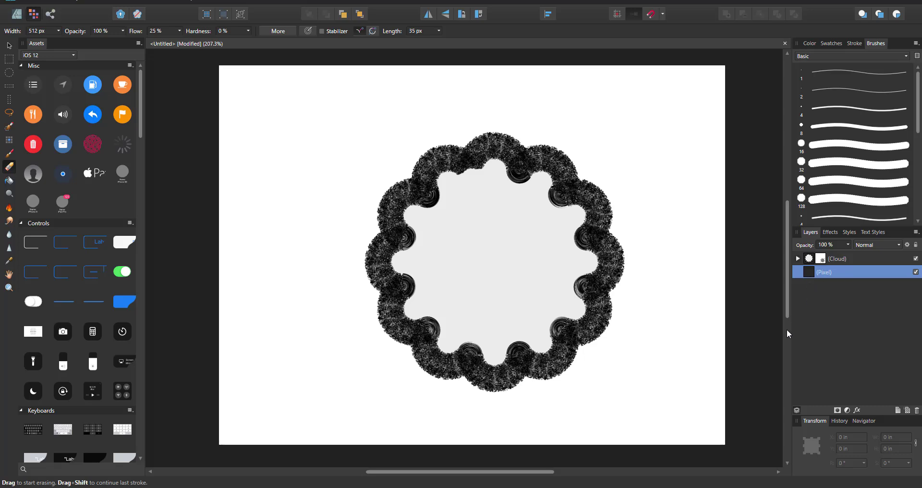
Pick the 24 px brush from the Markers category for the Paint Brush.
{"action": "left_click", "coordinate": [9, 154]}
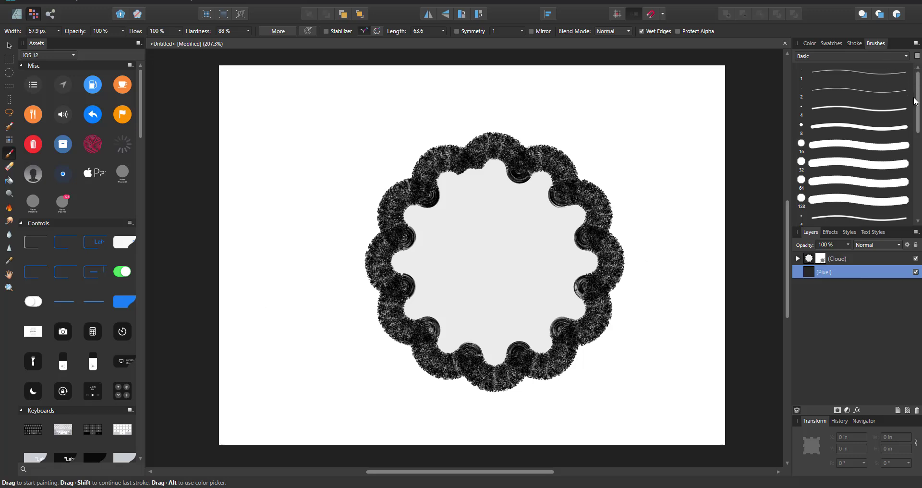
{"action": "left_click_drag", "start_coordinate": [916, 101], "coordinate": [915, 185]}
{"action": "left_click", "coordinate": [869, 57]}
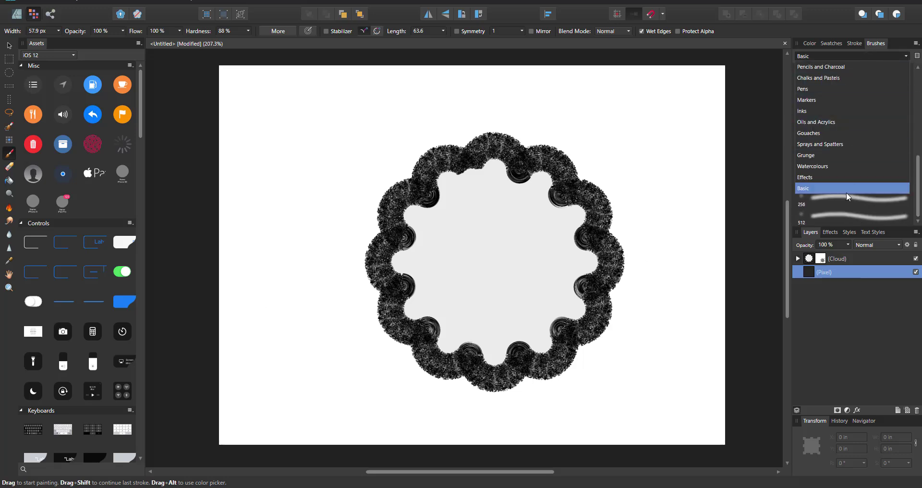
{"action": "left_click", "coordinate": [829, 102]}
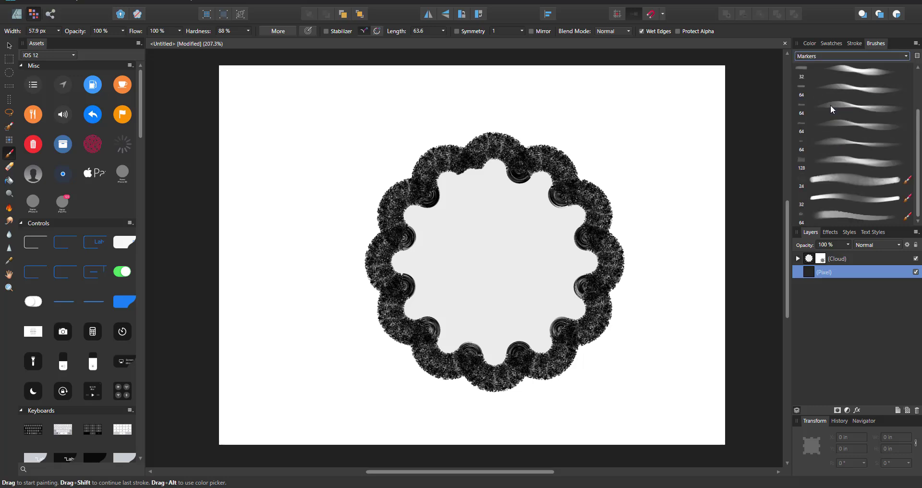
{"action": "left_click", "coordinate": [852, 181]}
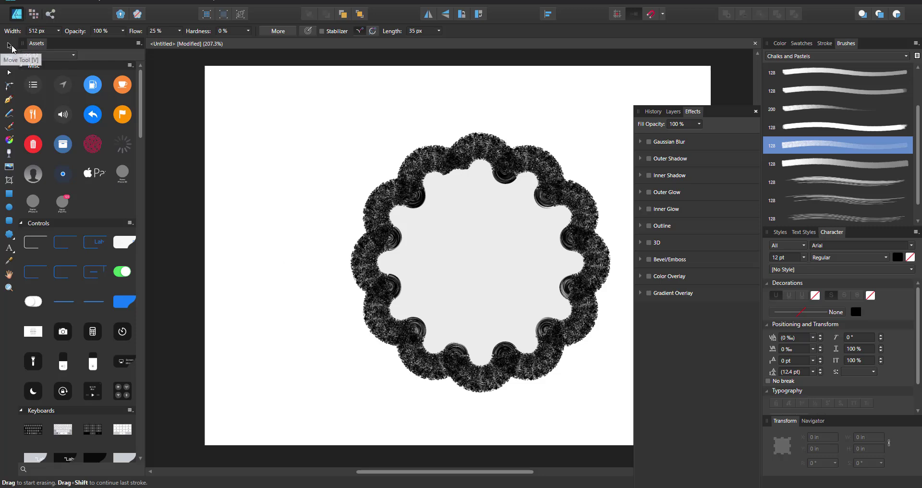
Select the Cloud layer in the Layers panel, nudge it, and delete the cloud.
{"action": "left_click", "coordinate": [9, 45]}
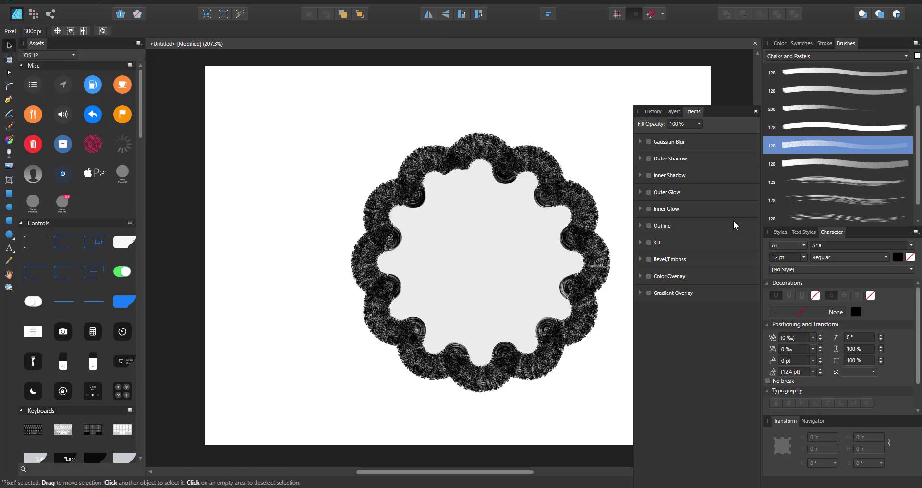
{"action": "left_click", "coordinate": [673, 111]}
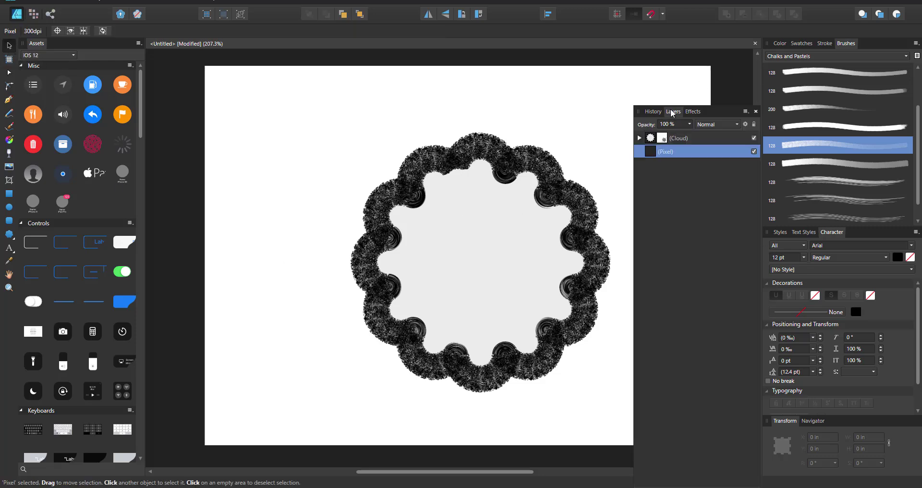
{"action": "left_click", "coordinate": [678, 139]}
{"action": "left_click_drag", "start_coordinate": [596, 216], "coordinate": [548, 198]}
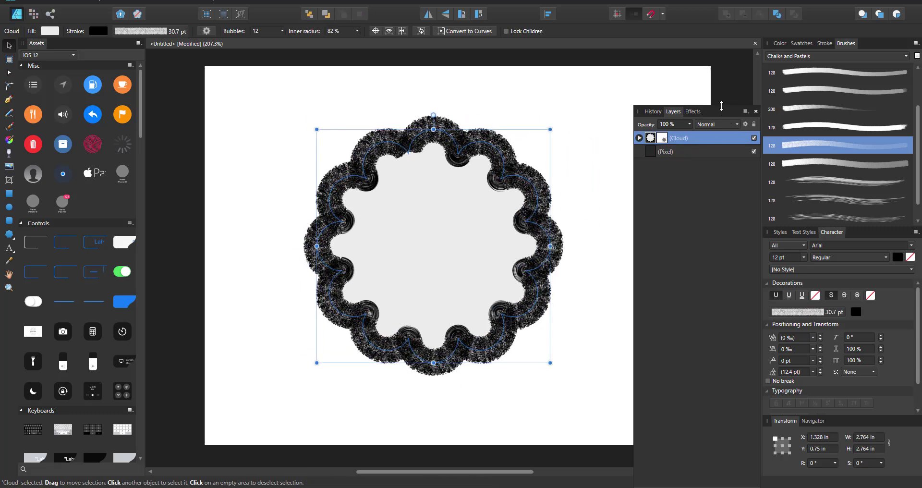
{"action": "left_click_drag", "start_coordinate": [721, 106], "coordinate": [722, 315]}
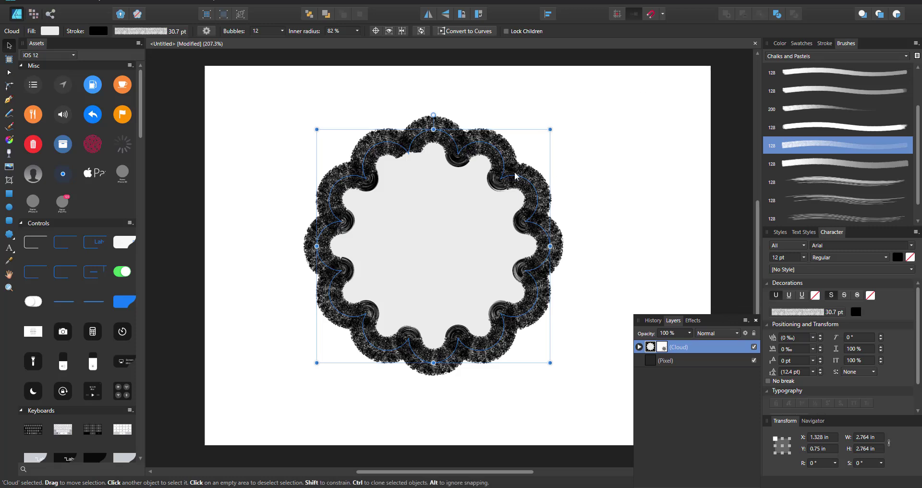
{"action": "key", "text": "Delete"}
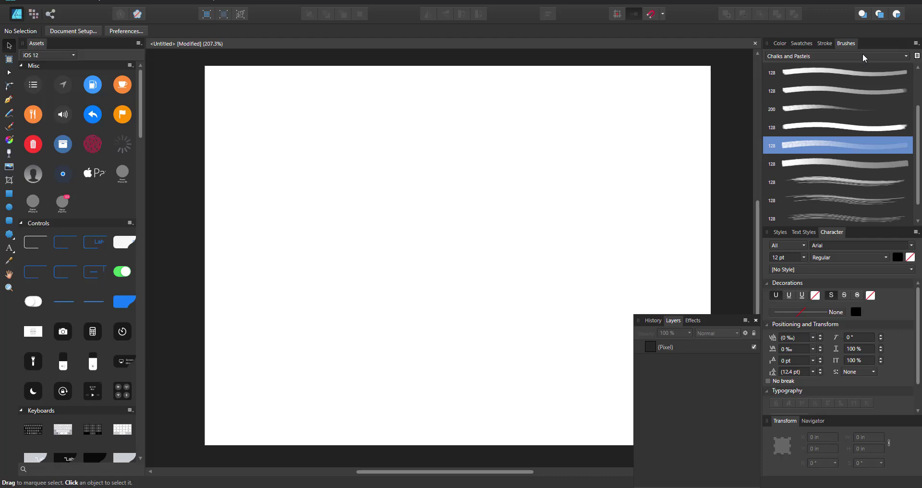
From Nk, create a new brush category and cancel renaming it.
{"action": "left_click", "coordinate": [863, 56]}
{"action": "left_click", "coordinate": [828, 111]}
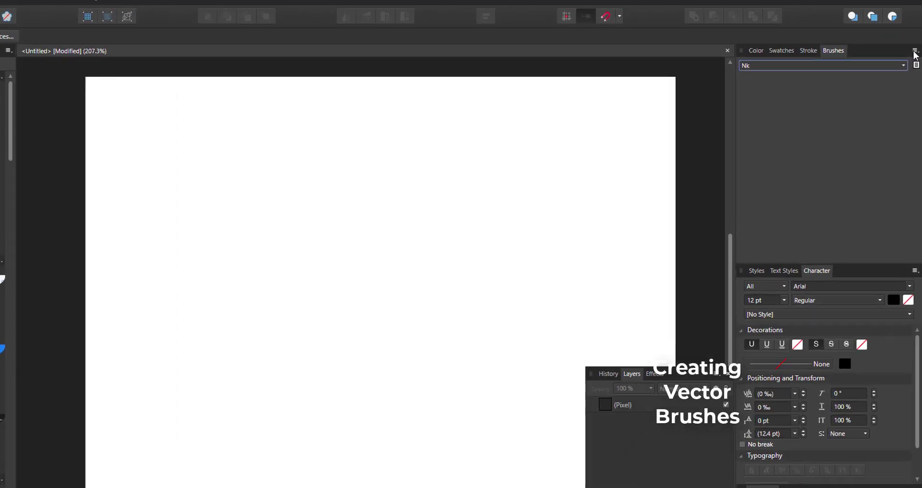
{"action": "left_click", "coordinate": [916, 44]}
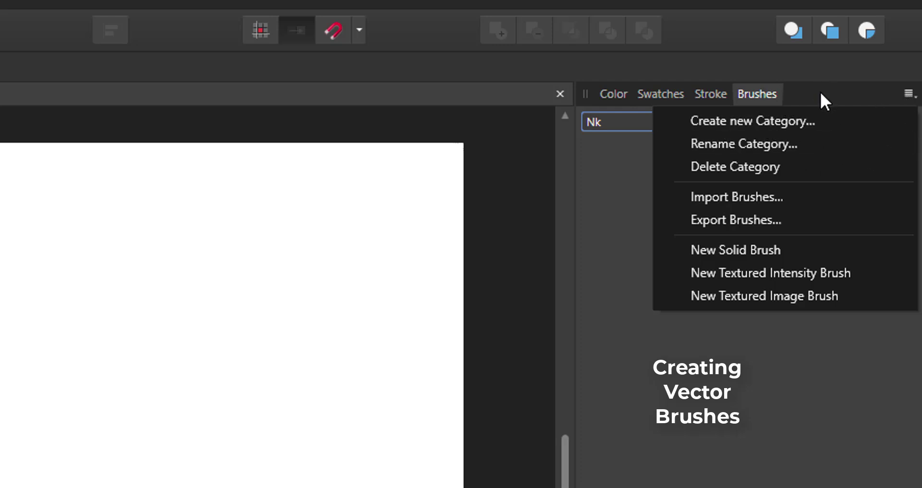
{"action": "left_click", "coordinate": [807, 119]}
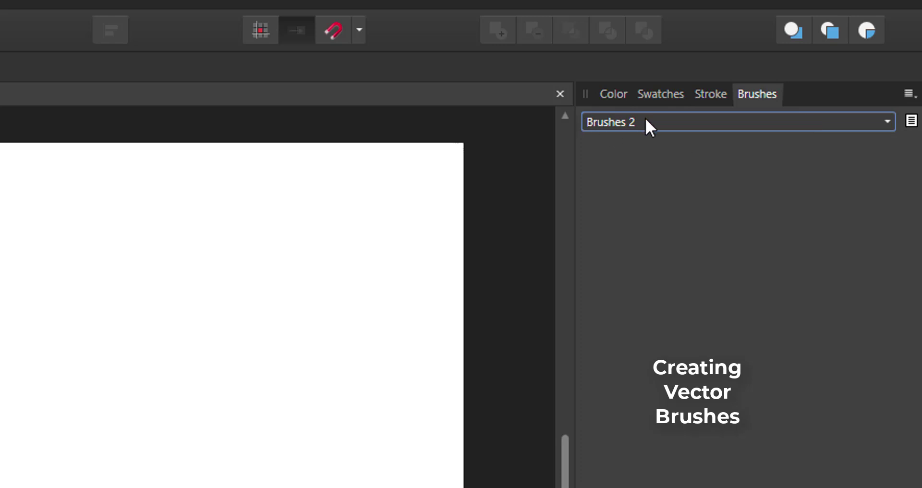
{"action": "left_click", "coordinate": [909, 94]}
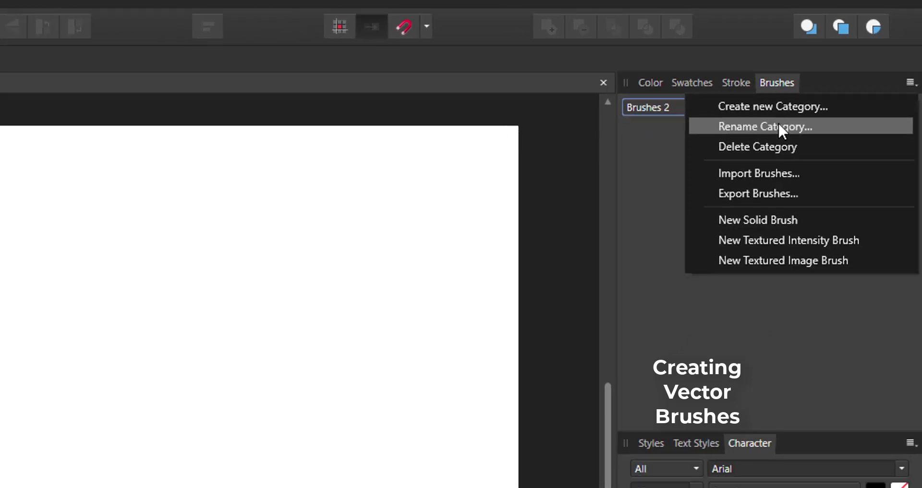
{"action": "left_click", "coordinate": [754, 144]}
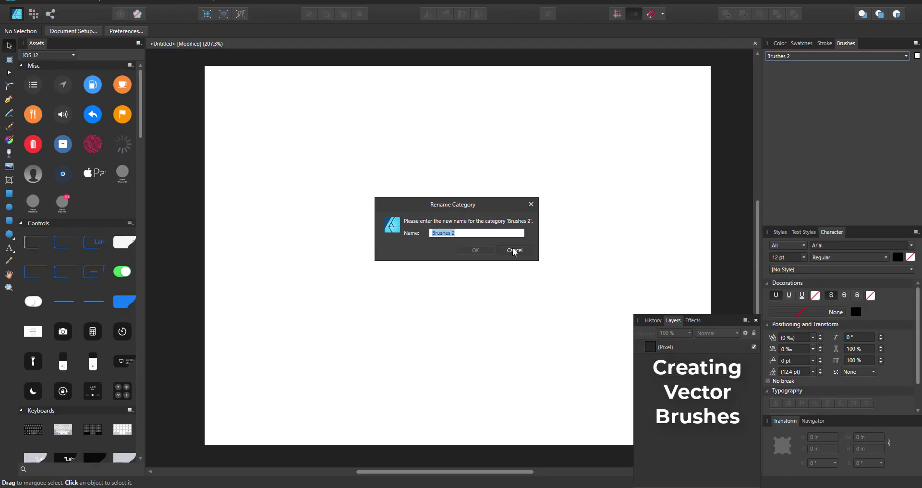
{"action": "left_click", "coordinate": [514, 250]}
Delete the Brushes 2 category and show the Nk category again.
{"action": "left_click", "coordinate": [914, 48]}
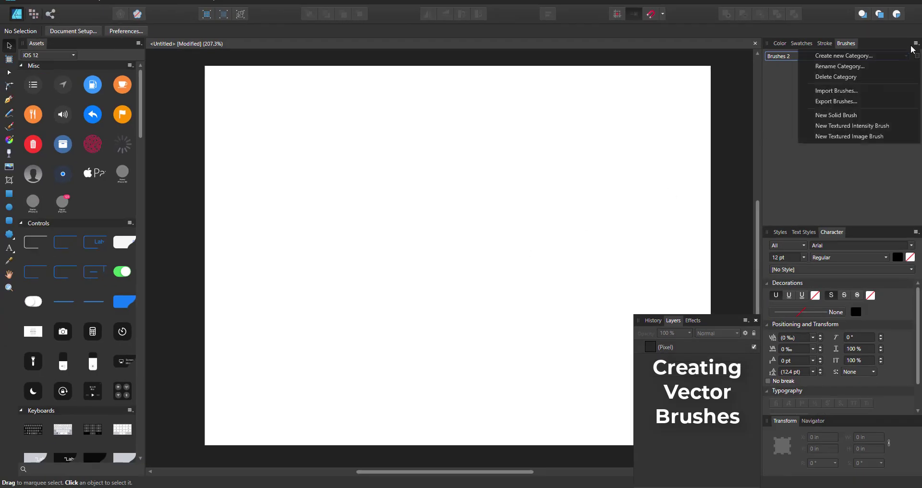
{"action": "left_click", "coordinate": [837, 73]}
{"action": "left_click", "coordinate": [438, 250]}
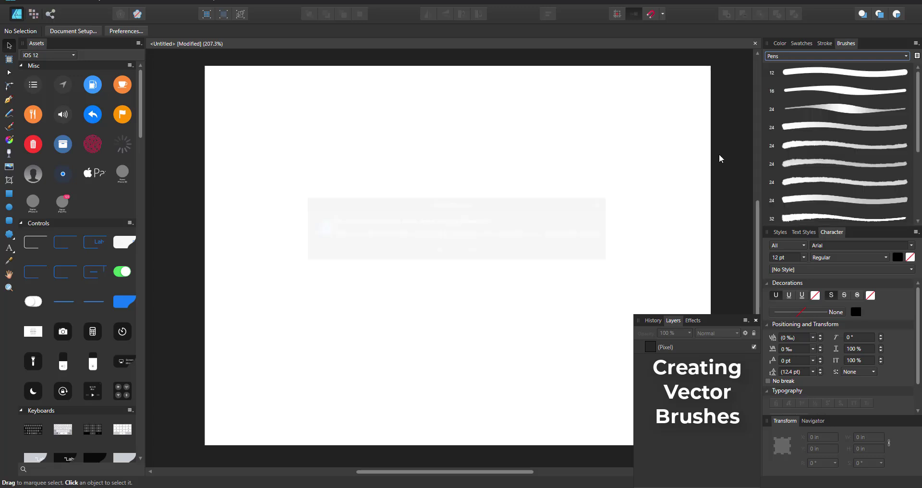
{"action": "left_click", "coordinate": [820, 57]}
{"action": "left_click", "coordinate": [781, 132]}
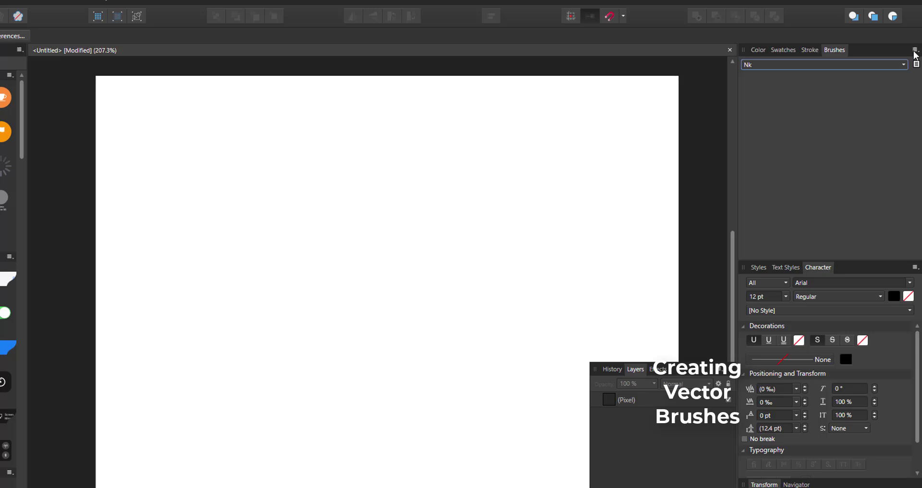
Add a New Solid Brush to Nk and reduce its Brush Width to 6.9 px.
{"action": "left_click", "coordinate": [916, 44]}
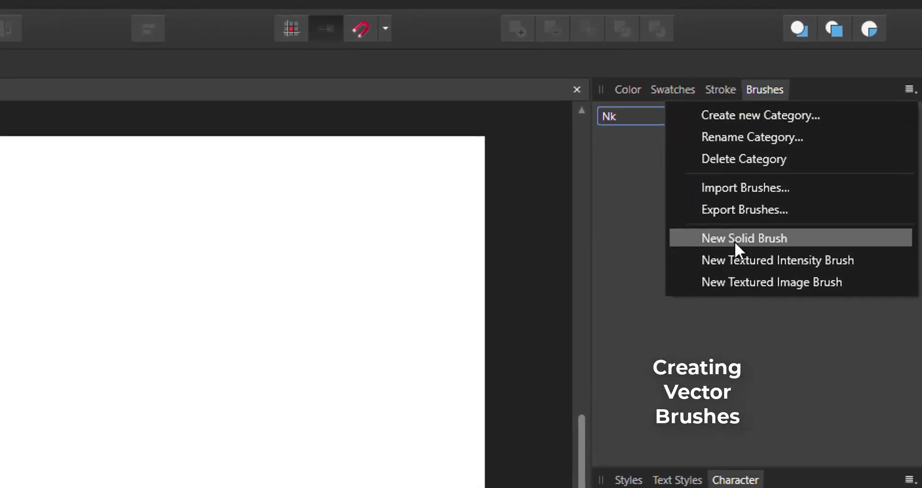
{"action": "left_click", "coordinate": [763, 240]}
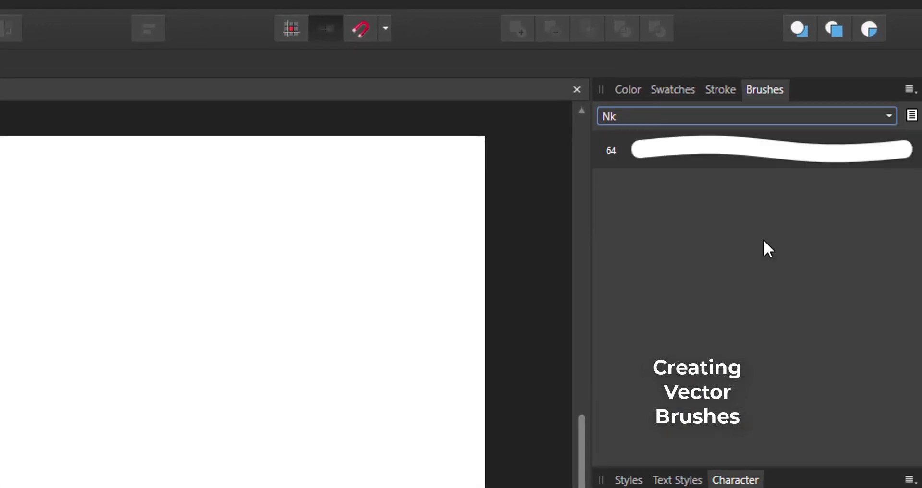
{"action": "double_click", "coordinate": [701, 156]}
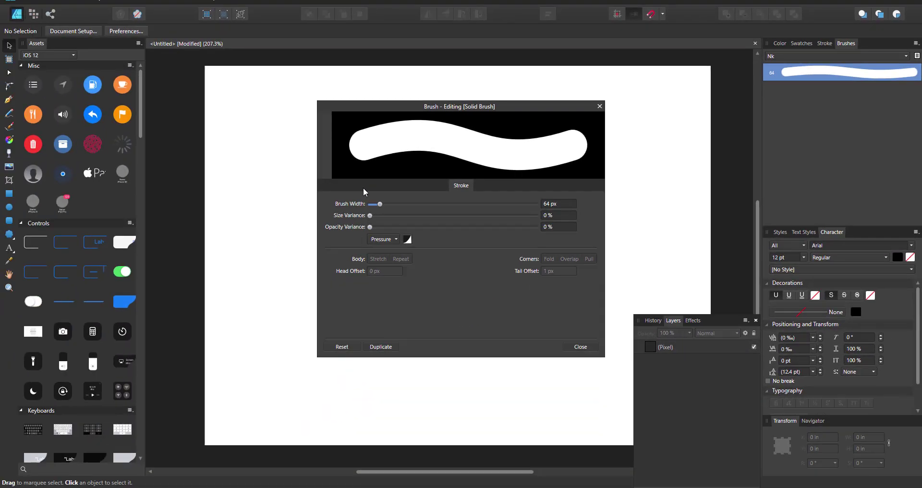
{"action": "mouse_move", "coordinate": [387, 205]}
{"action": "left_mouse_down"}
{"action": "mouse_move", "coordinate": [461, 203]}
{"action": "mouse_move", "coordinate": [372, 204]}
{"action": "left_mouse_up"}
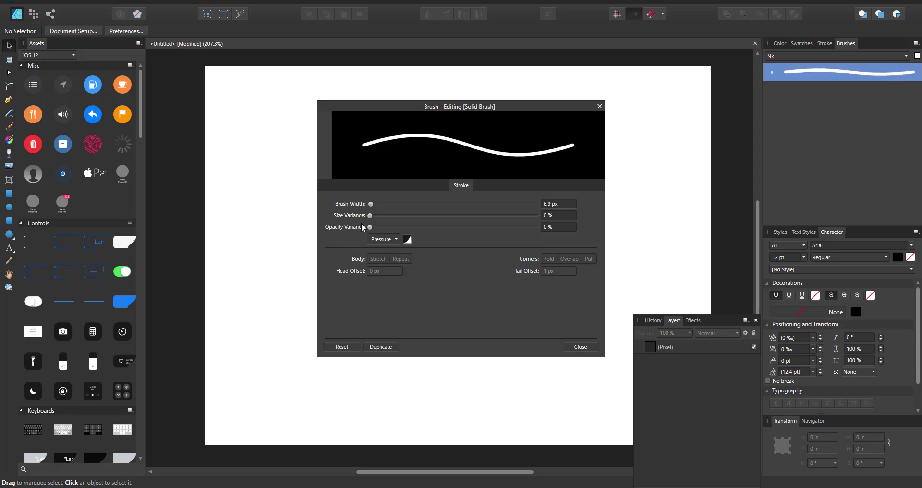
{"action": "left_click", "coordinate": [579, 347]}
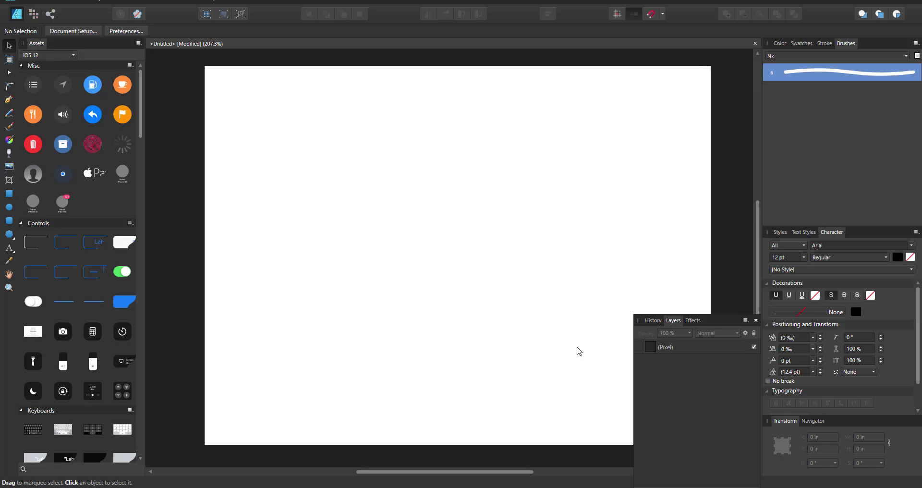
{"action": "left_click", "coordinate": [8, 193]}
{"action": "left_click_drag", "start_coordinate": [326, 145], "coordinate": [609, 347]}
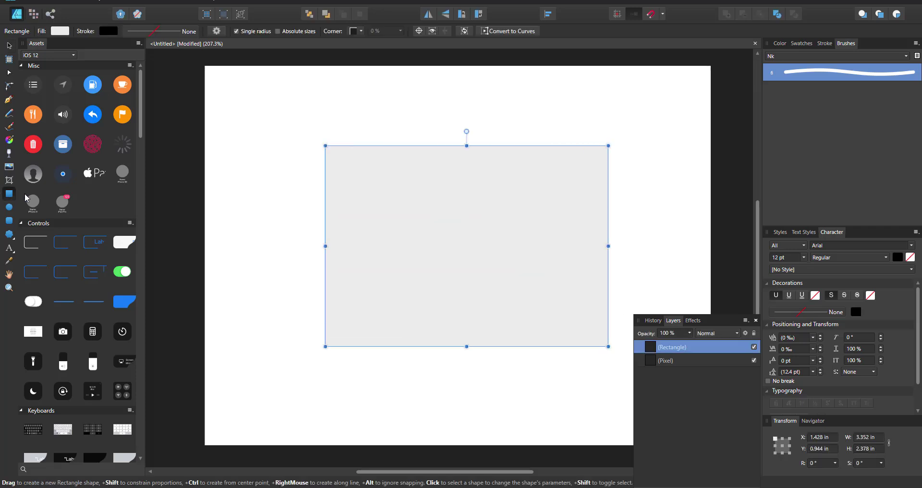
{"action": "left_click", "coordinate": [803, 74]}
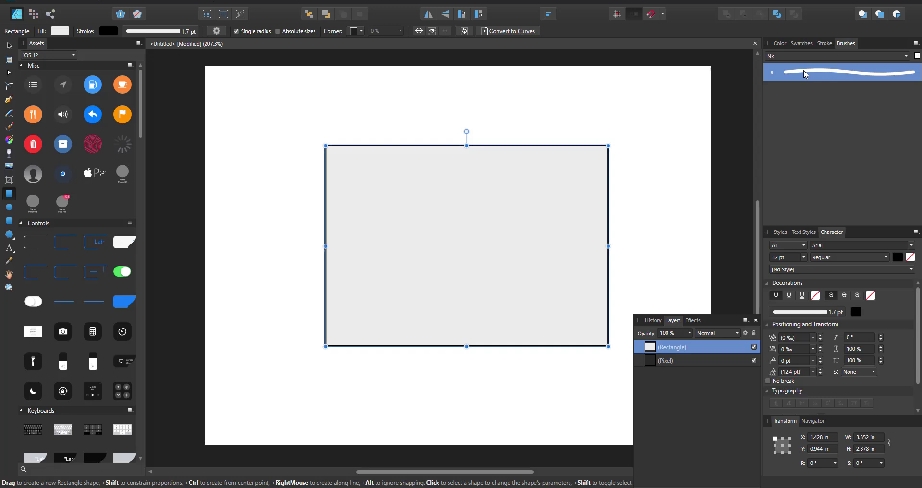
{"action": "left_click", "coordinate": [179, 32]}
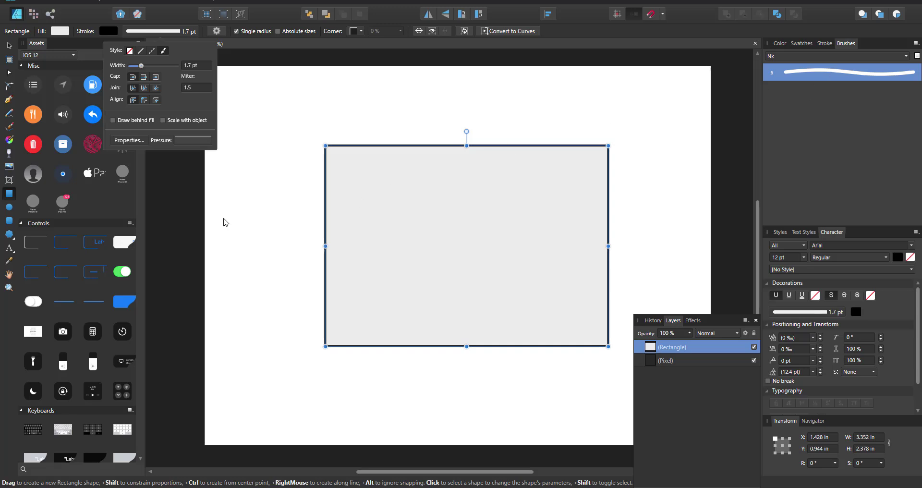
{"action": "left_click", "coordinate": [129, 140]}
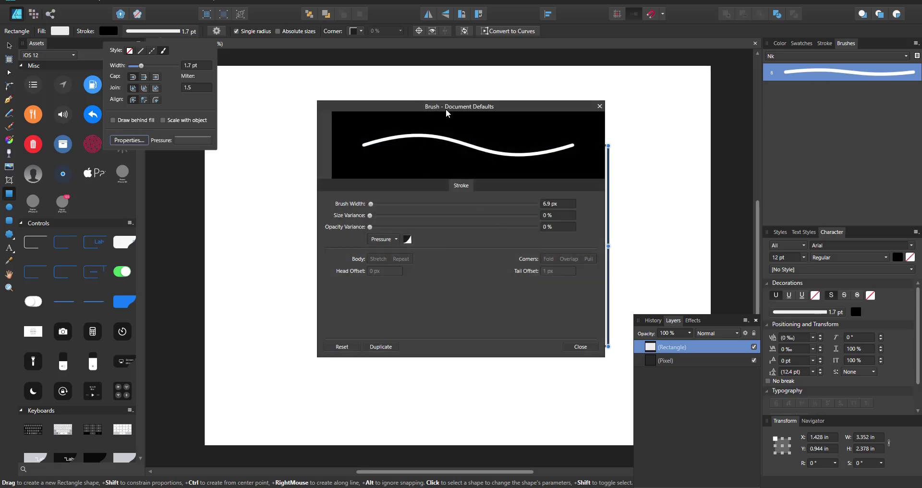
{"action": "left_click_drag", "start_coordinate": [557, 106], "coordinate": [831, 111]}
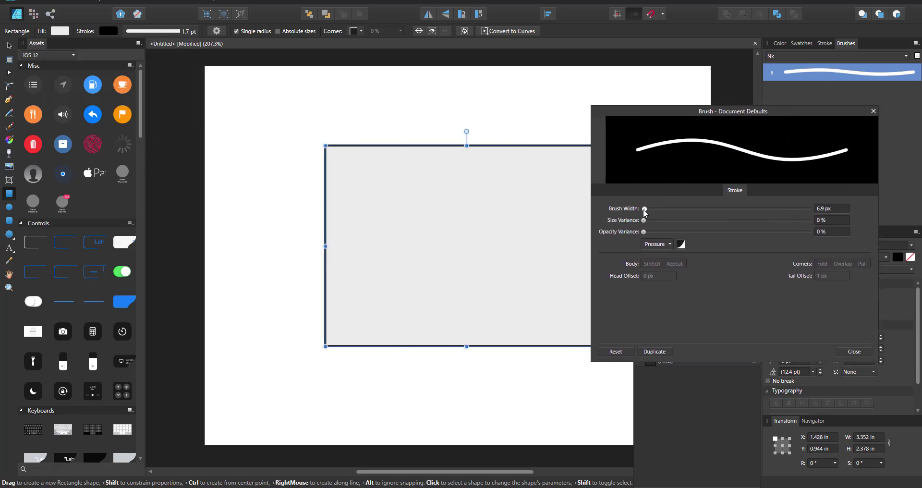
{"action": "left_click_drag", "start_coordinate": [644, 210], "coordinate": [654, 210]}
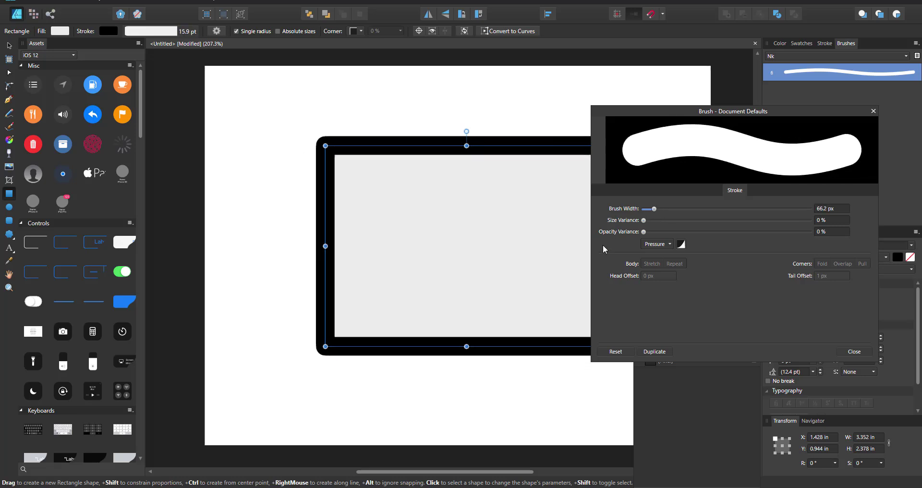
{"action": "key", "text": "Escape"}
{"action": "key", "text": "Delete"}
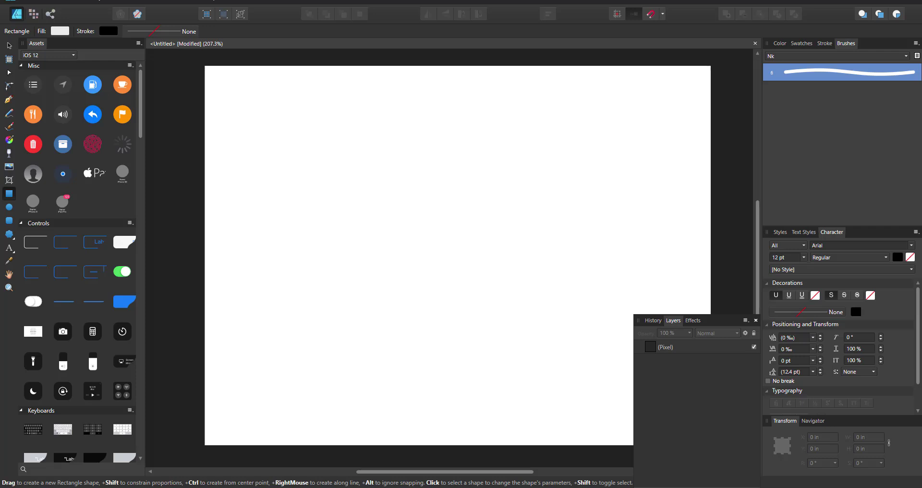
Create a textured image brush in Nk from arrow-31.png and open its settings.
{"action": "left_click", "coordinate": [916, 42]}
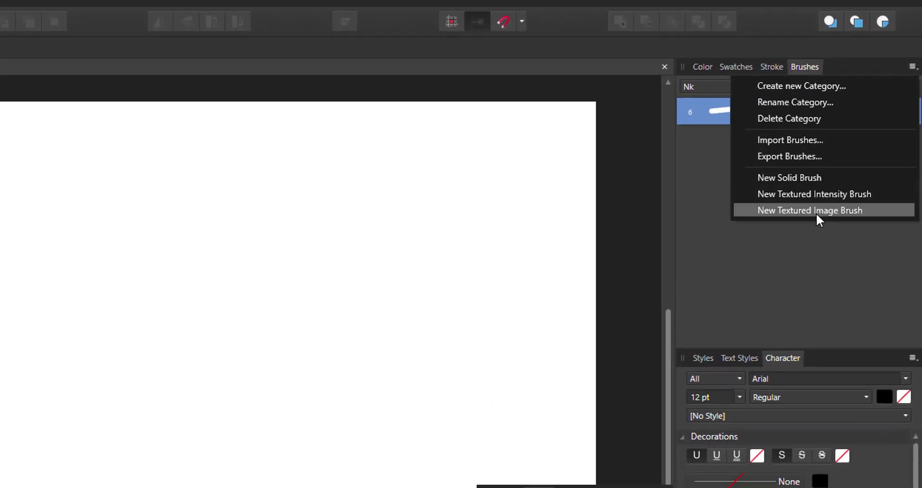
{"action": "left_click", "coordinate": [850, 210]}
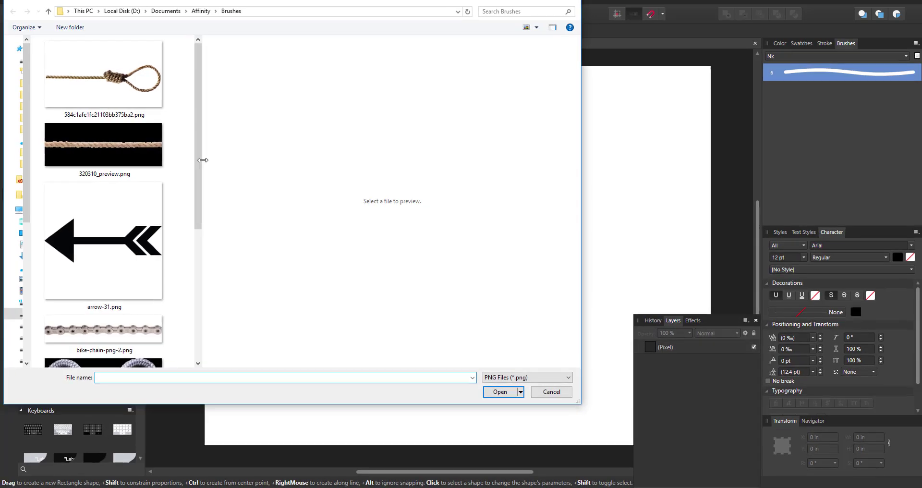
{"action": "left_click_drag", "start_coordinate": [203, 160], "coordinate": [448, 181]}
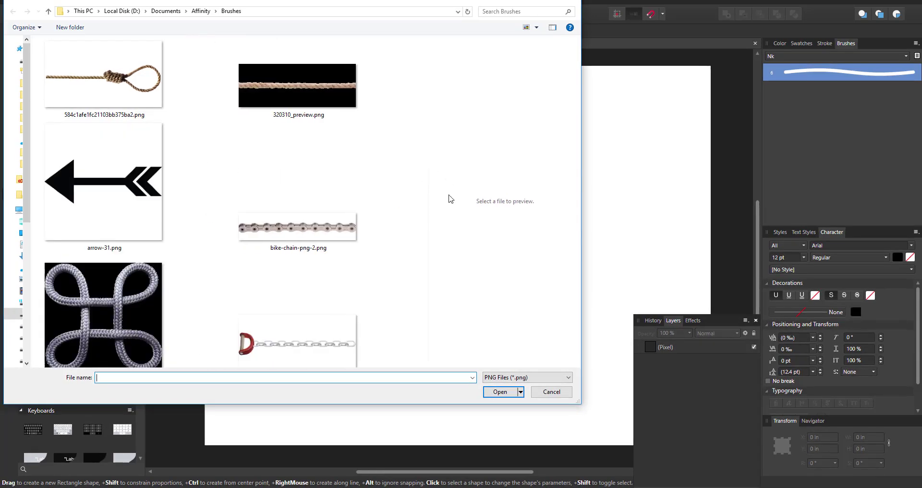
{"action": "left_click", "coordinate": [120, 190]}
{"action": "left_click", "coordinate": [507, 394]}
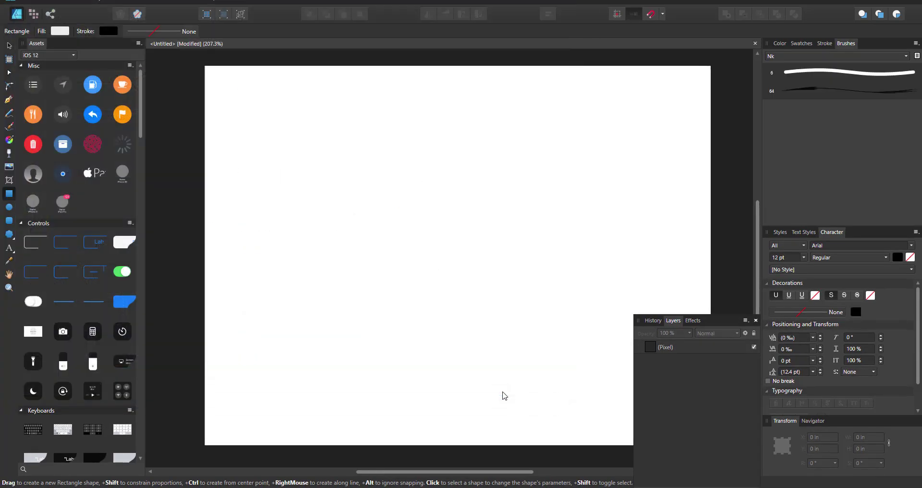
{"action": "double_click", "coordinate": [834, 91]}
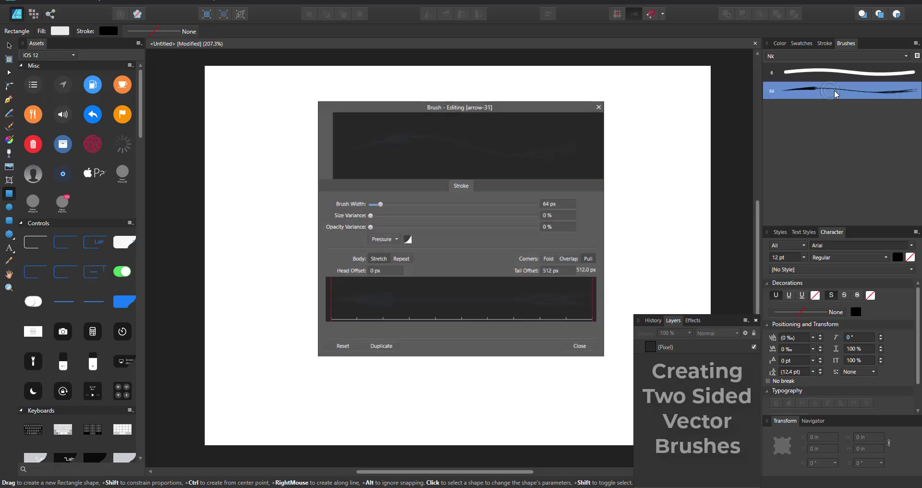
Draw a sweeping S-shaped curve across the page with the Pen Tool.
{"action": "left_click", "coordinate": [599, 106]}
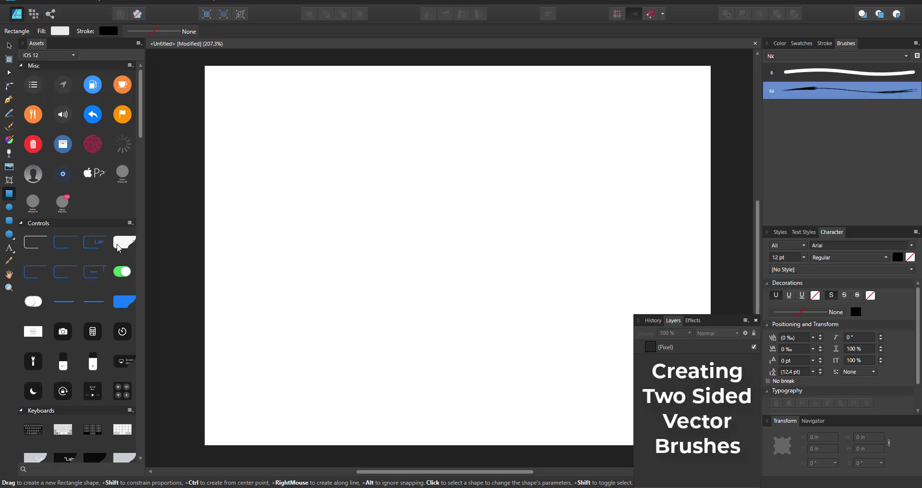
{"action": "left_click", "coordinate": [17, 99]}
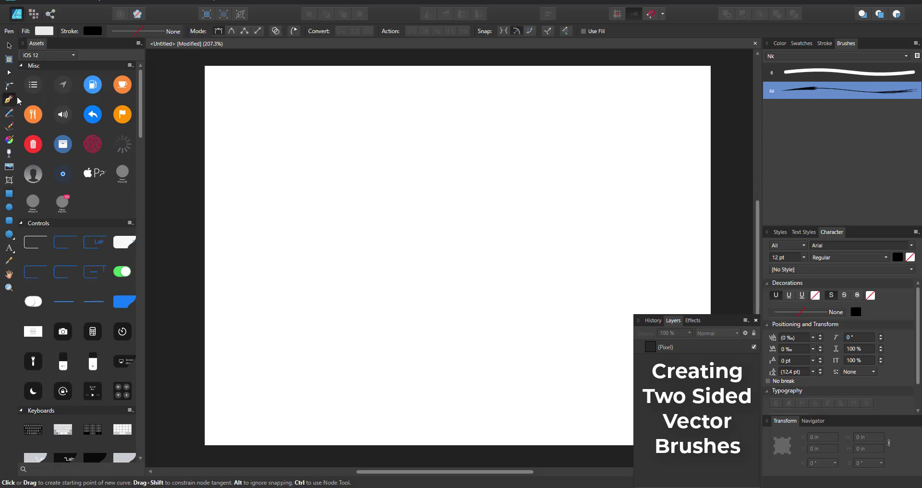
{"action": "left_click", "coordinate": [268, 120]}
{"action": "left_click_drag", "start_coordinate": [486, 189], "coordinate": [498, 299]}
{"action": "left_click_drag", "start_coordinate": [537, 376], "coordinate": [602, 389]}
{"action": "left_click", "coordinate": [8, 46]}
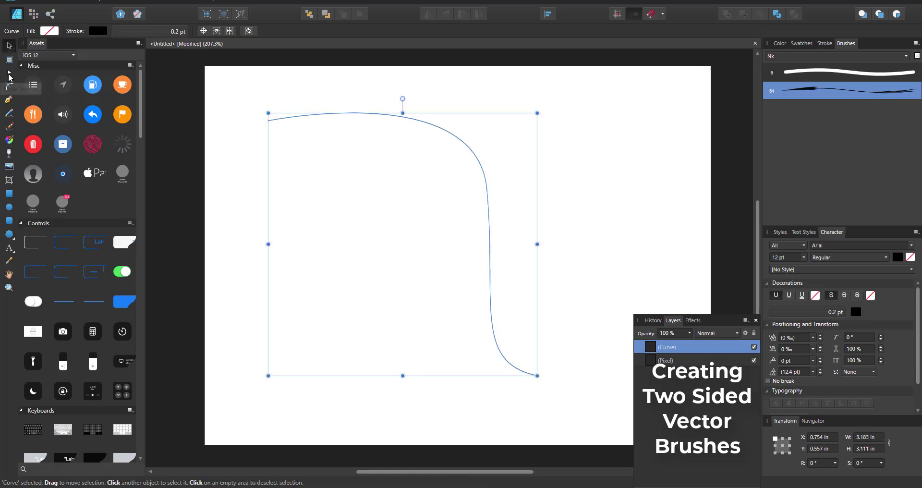
Undo node tweaks and stroke the curve with the 64 px Nk image brush at 15.4 pt.
{"action": "left_click", "coordinate": [10, 72]}
{"action": "key", "text": "ctrl+z"}
{"action": "key", "text": "ctrl+z"}
{"action": "key", "text": "ctrl+z"}
{"action": "key", "text": "ctrl+z"}
{"action": "key", "text": "ctrl+z"}
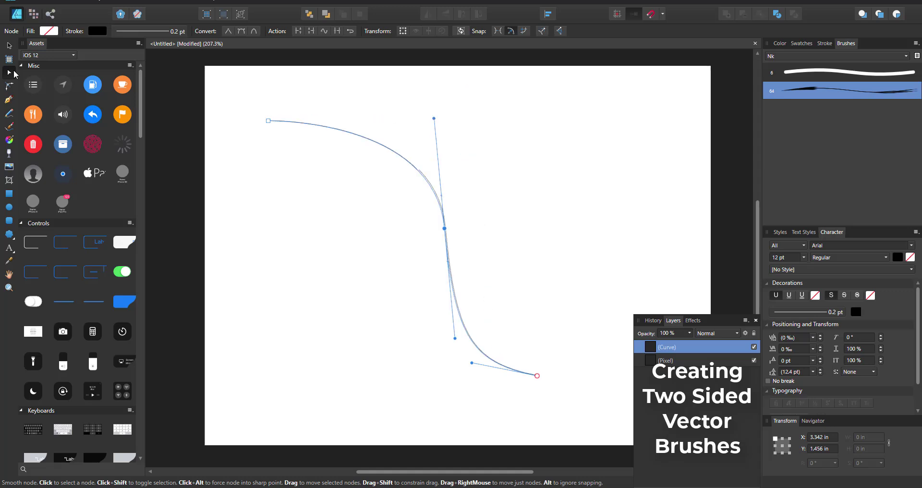
{"action": "key", "text": "ctrl+z"}
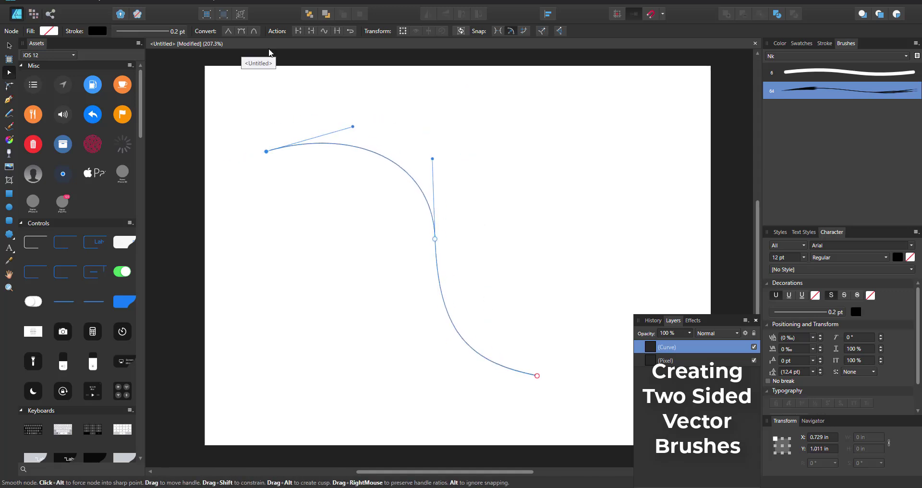
{"action": "left_click", "coordinate": [831, 97]}
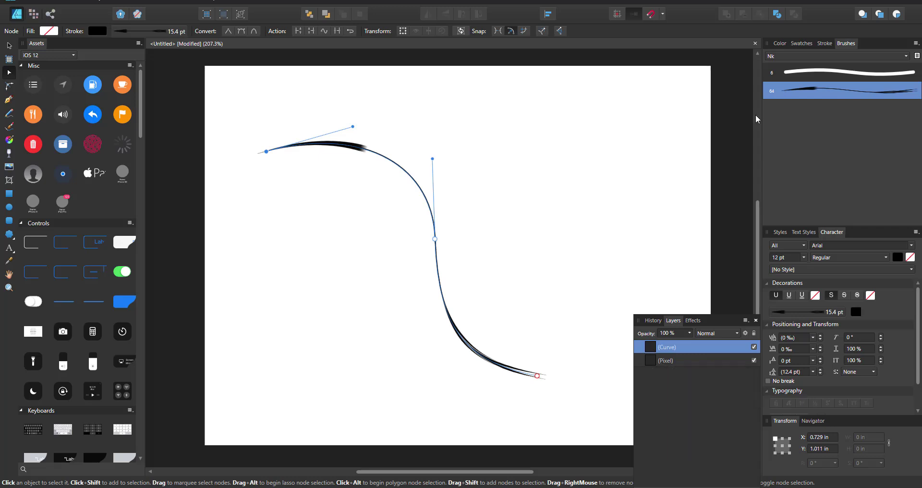
Set the arrow-31 brush's head and tail offsets to form a pointed head and tail.
{"action": "double_click", "coordinate": [831, 92]}
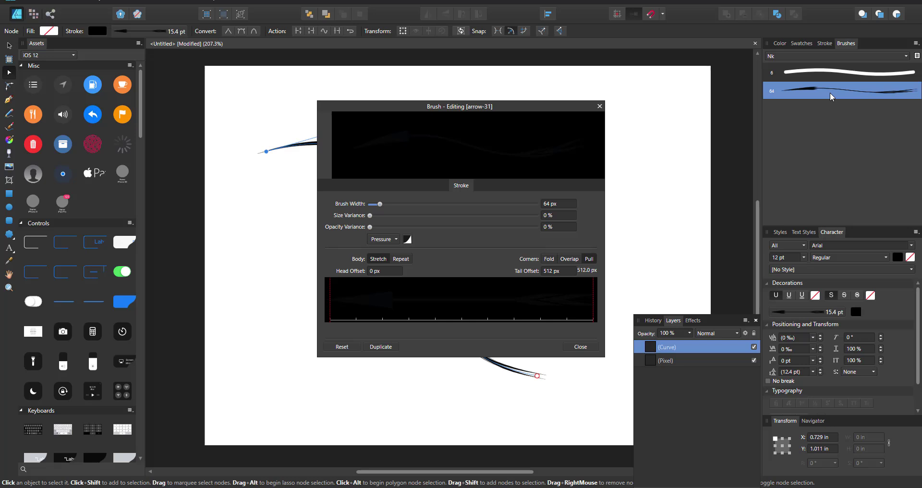
{"action": "mouse_move", "coordinate": [331, 308]}
{"action": "left_mouse_down"}
{"action": "mouse_move", "coordinate": [404, 312]}
{"action": "mouse_move", "coordinate": [395, 313]}
{"action": "left_mouse_up"}
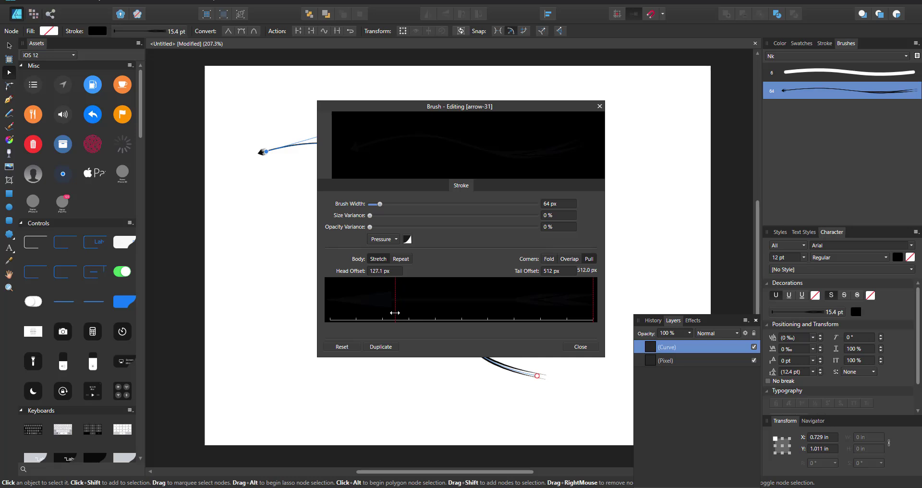
{"action": "left_click_drag", "start_coordinate": [422, 107], "coordinate": [771, 87]}
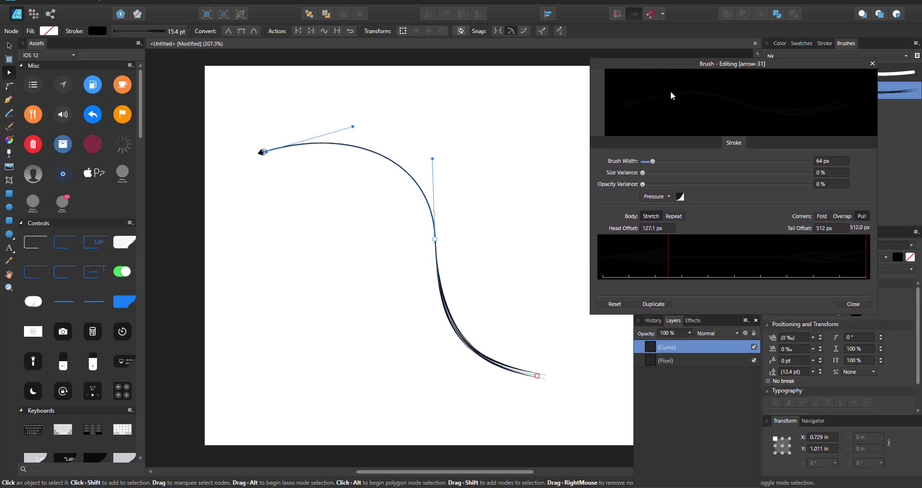
{"action": "left_click_drag", "start_coordinate": [667, 264], "coordinate": [678, 264]}
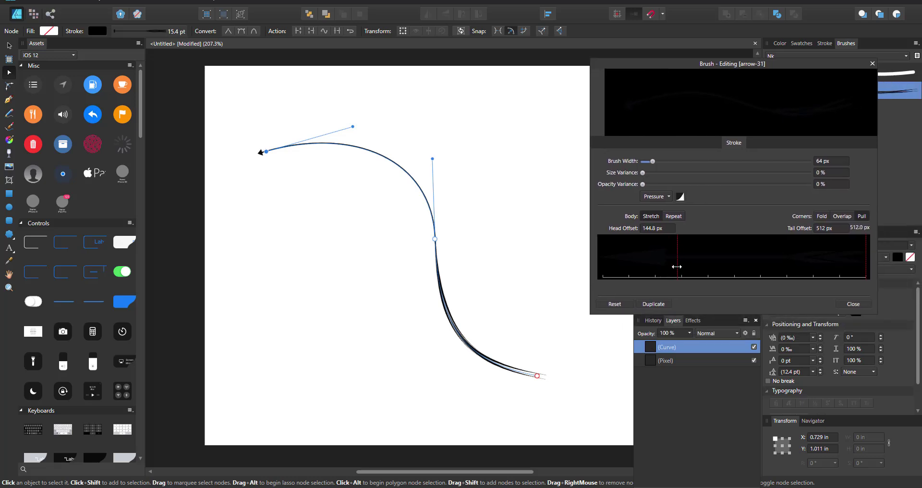
{"action": "mouse_move", "coordinate": [865, 260]}
{"action": "left_mouse_down"}
{"action": "mouse_move", "coordinate": [749, 268]}
{"action": "mouse_move", "coordinate": [771, 272]}
{"action": "left_mouse_up"}
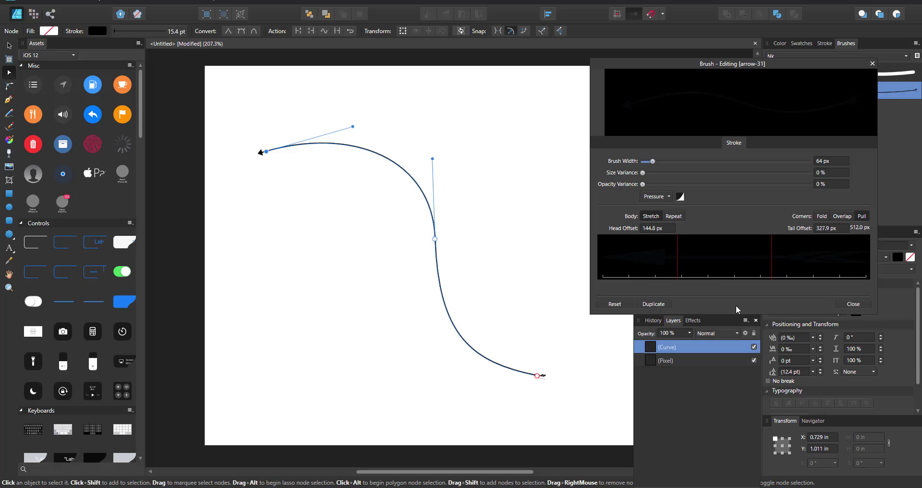
Widen the arrow brush to about 435 px with the body kept on Stretch.
{"action": "left_click_drag", "start_coordinate": [653, 164], "coordinate": [714, 164]}
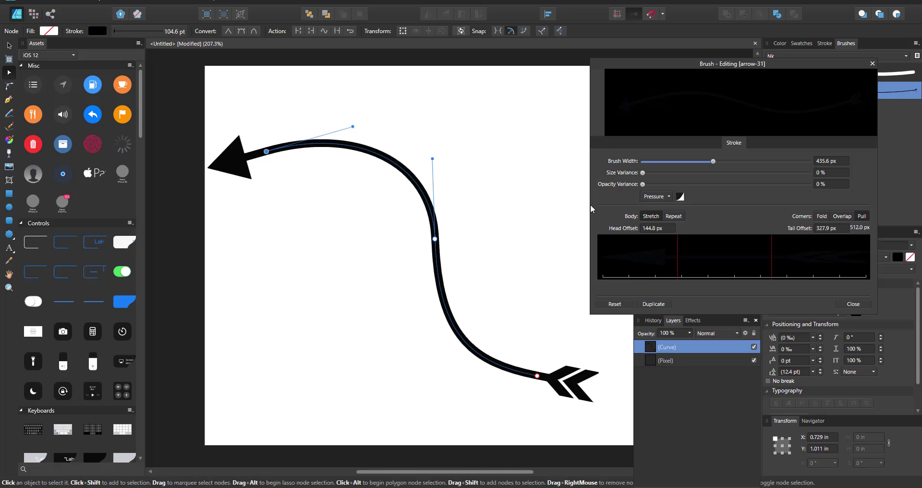
{"action": "left_click", "coordinate": [679, 216]}
{"action": "left_click", "coordinate": [657, 218]}
{"action": "left_click", "coordinate": [872, 63]}
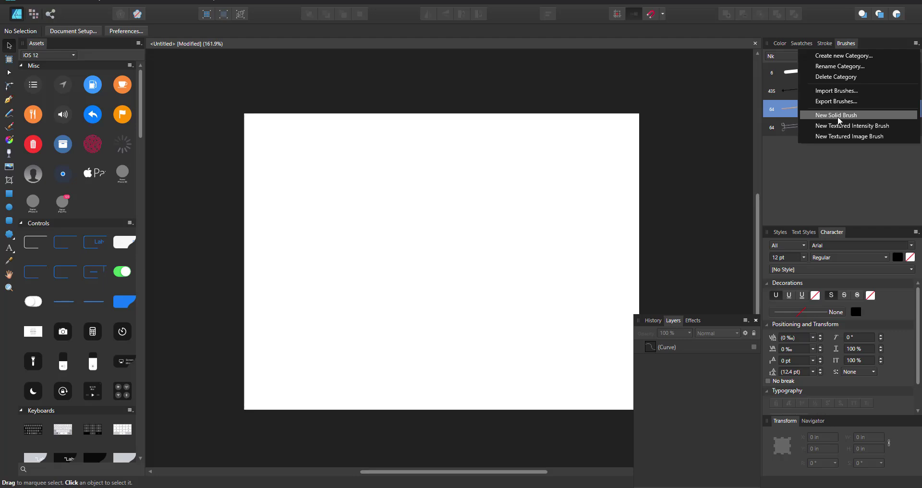
Create a new textured image brush from Up-Arrow-PNG-Picture.png.
{"action": "left_click", "coordinate": [835, 137]}
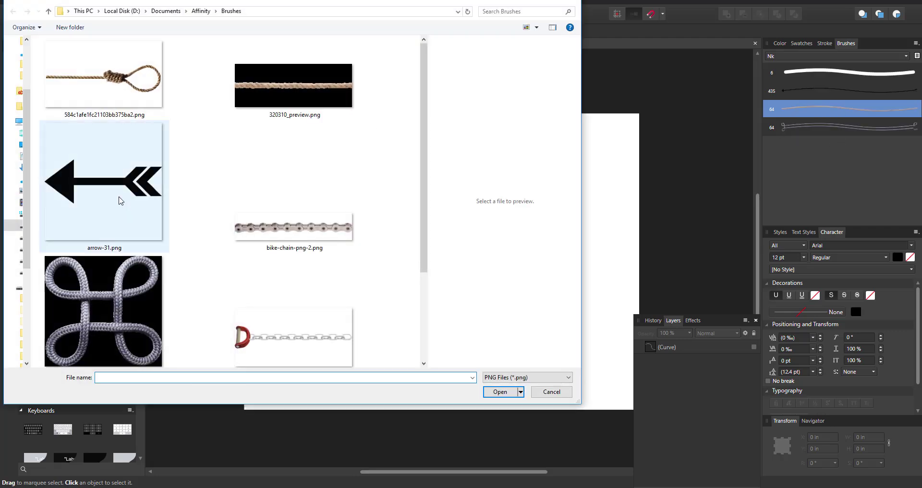
{"action": "scroll", "coordinate": [119, 200], "scroll_direction": "down", "scroll_amount": 3}
{"action": "double_click", "coordinate": [108, 307]}
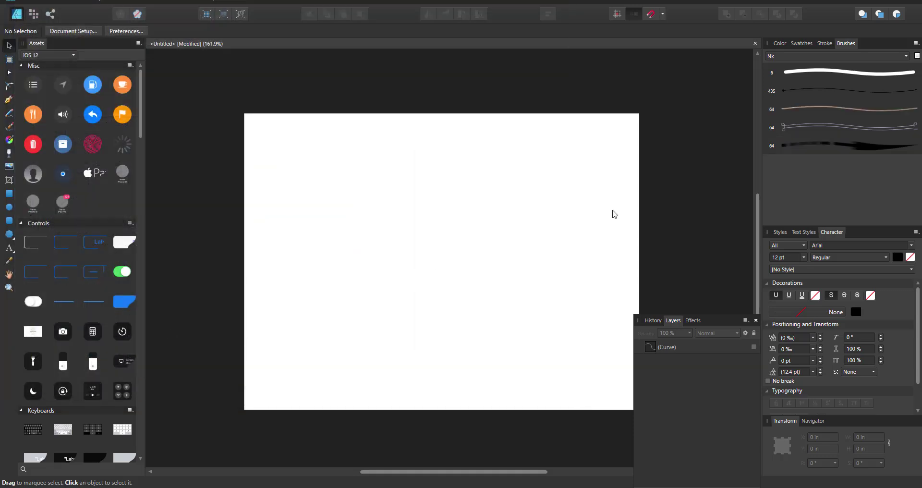
Set the brush's tail offset to about 334 px, head offset about 241 px, and body to Repeat.
{"action": "double_click", "coordinate": [831, 147]}
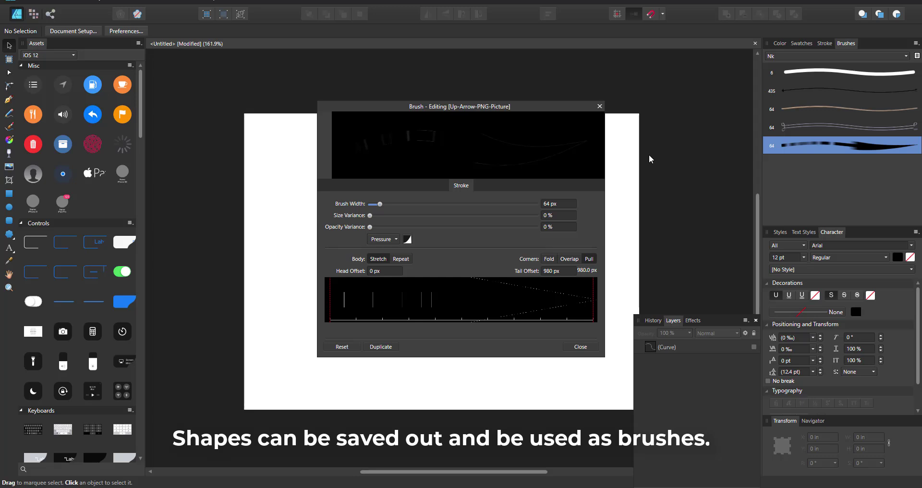
{"action": "left_click_drag", "start_coordinate": [594, 303], "coordinate": [421, 302]}
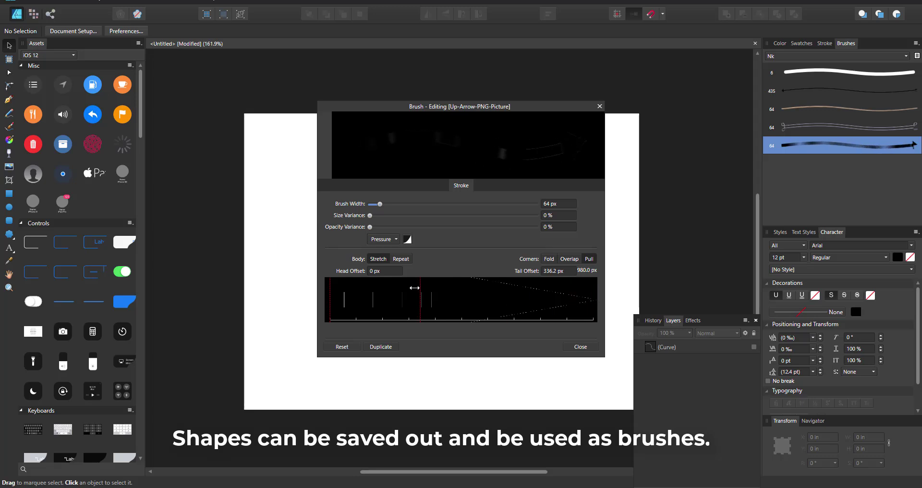
{"action": "left_click", "coordinate": [401, 260]}
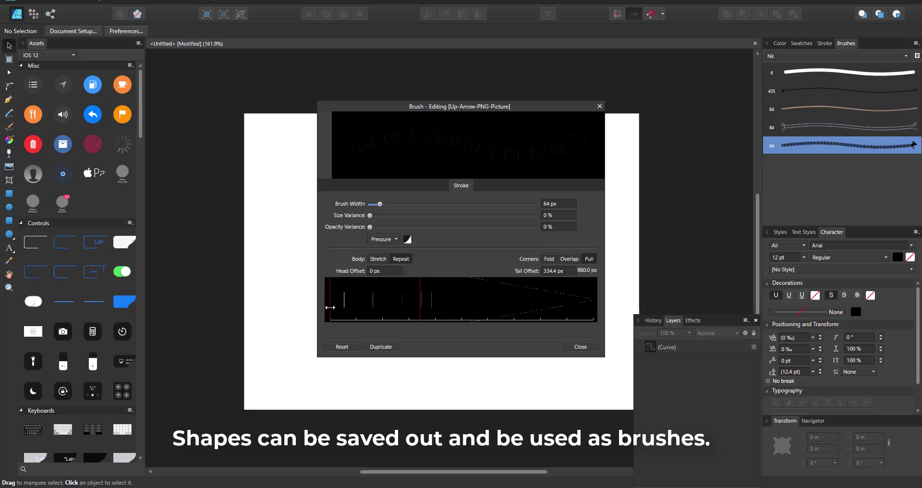
{"action": "mouse_move", "coordinate": [331, 310]}
{"action": "left_mouse_down"}
{"action": "mouse_move", "coordinate": [395, 312]}
{"action": "mouse_move", "coordinate": [368, 312]}
{"action": "left_mouse_up"}
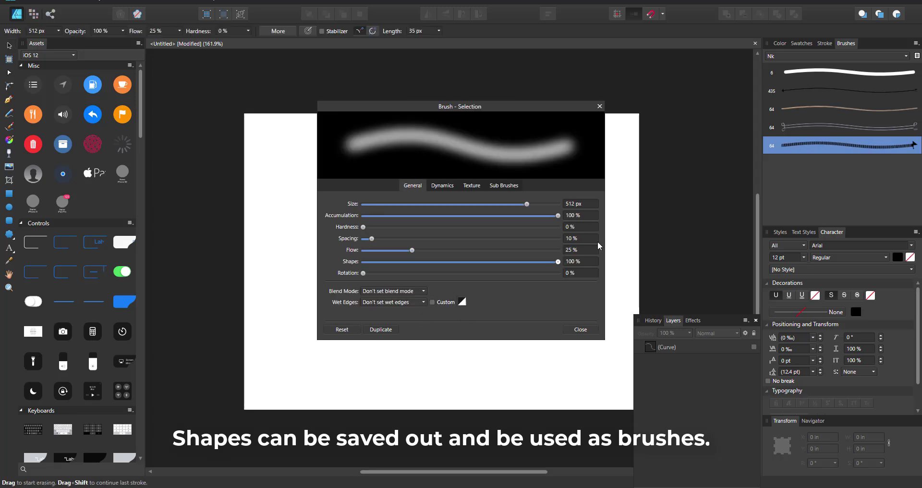
{"action": "left_click", "coordinate": [599, 106]}
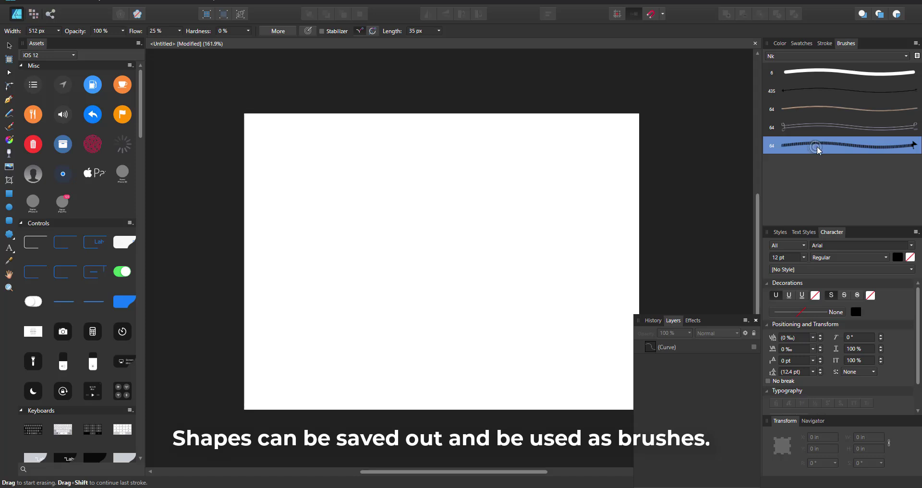
Extend the up-arrow brush's tail offset to 384.5 px.
{"action": "double_click", "coordinate": [817, 146]}
{"action": "mouse_move", "coordinate": [418, 306]}
{"action": "left_mouse_down"}
{"action": "mouse_move", "coordinate": [438, 306]}
{"action": "mouse_move", "coordinate": [430, 315]}
{"action": "left_mouse_up"}
{"action": "left_click", "coordinate": [578, 347]}
Draw a curved path with the Pen Tool, apply the up-arrow brush, and set stroke width 100 pt.
{"action": "left_click", "coordinate": [9, 101]}
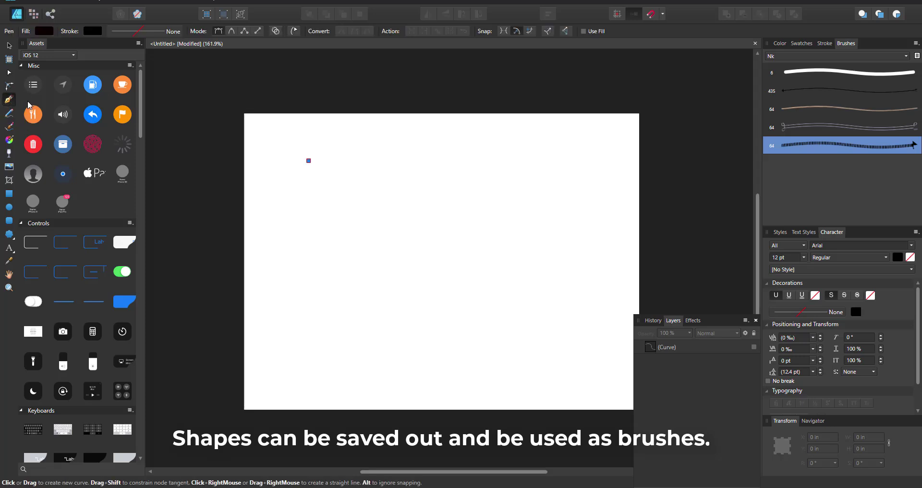
{"action": "left_click_drag", "start_coordinate": [460, 286], "coordinate": [511, 384]}
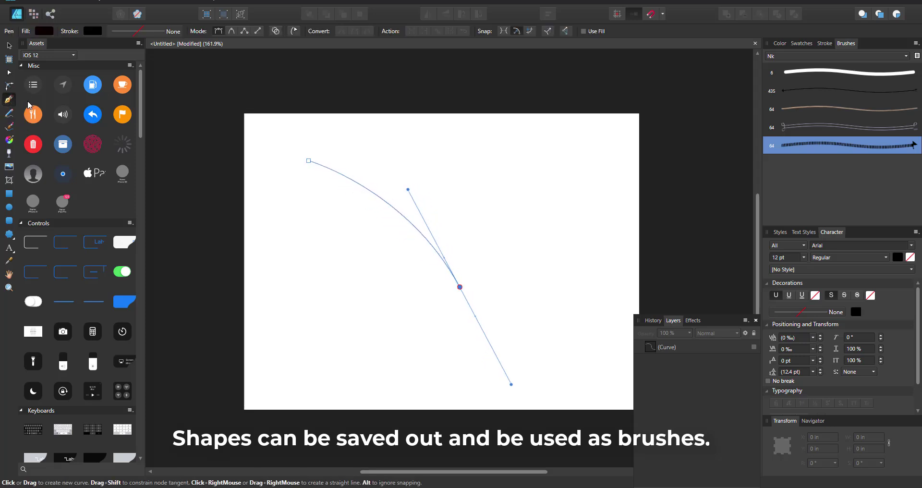
{"action": "key", "text": "Escape"}
{"action": "left_click", "coordinate": [9, 46]}
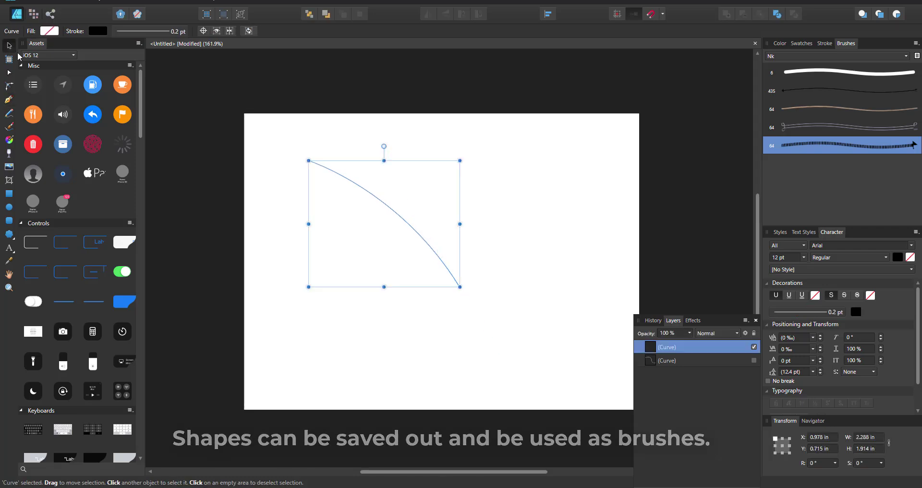
{"action": "left_click", "coordinate": [848, 152]}
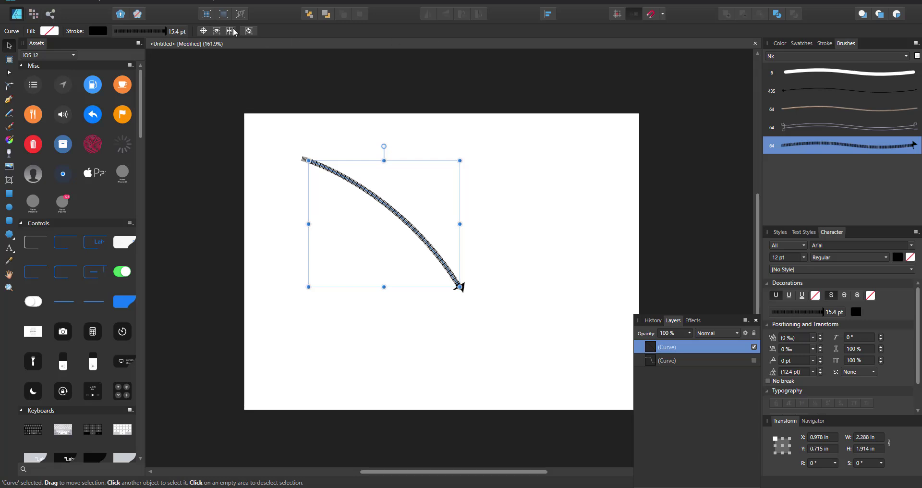
{"action": "left_click", "coordinate": [176, 31]}
{"action": "left_click_drag", "start_coordinate": [142, 66], "coordinate": [168, 69]}
Reposition the arrow curve down and to the right on the page.
{"action": "left_click_drag", "start_coordinate": [374, 214], "coordinate": [446, 261]}
{"action": "left_click", "coordinate": [515, 239]}
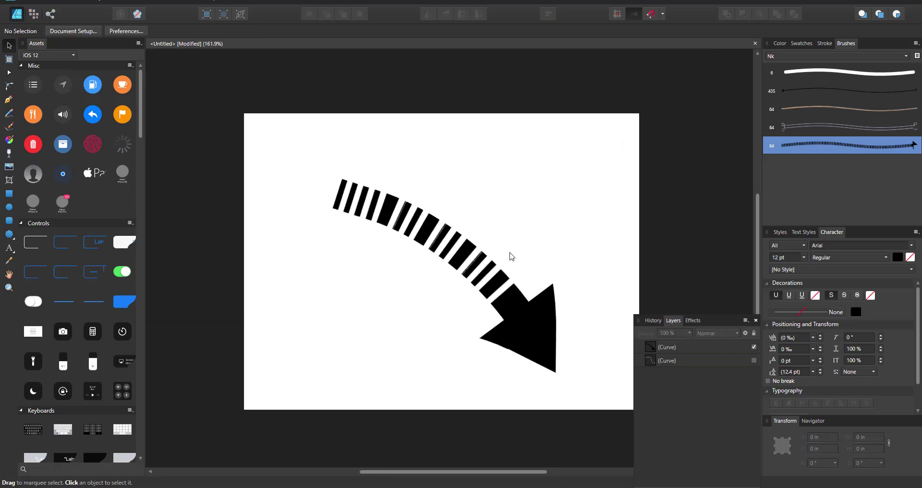
{"action": "scroll", "coordinate": [511, 255], "scroll_direction": "up", "scroll_amount": 3}
{"action": "left_click", "coordinate": [466, 294]}
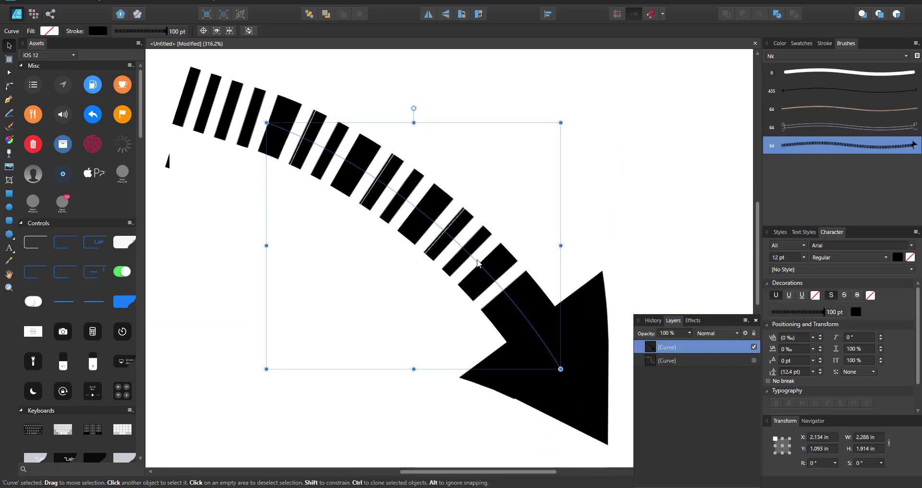
{"action": "left_click_drag", "start_coordinate": [412, 209], "coordinate": [437, 202]}
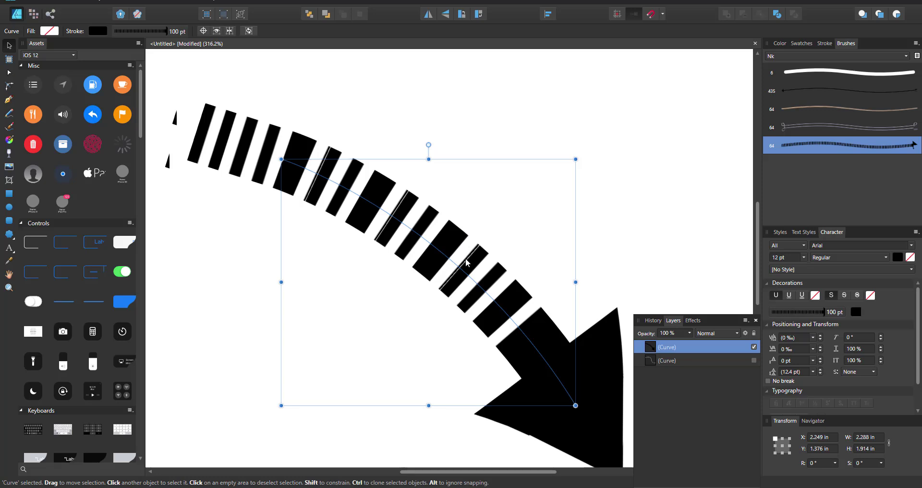
{"action": "left_click_drag", "start_coordinate": [465, 258], "coordinate": [491, 247]}
{"action": "scroll", "coordinate": [479, 214], "scroll_direction": "down", "scroll_amount": 1}
{"action": "scroll", "coordinate": [479, 214], "scroll_direction": "up", "scroll_amount": 2}
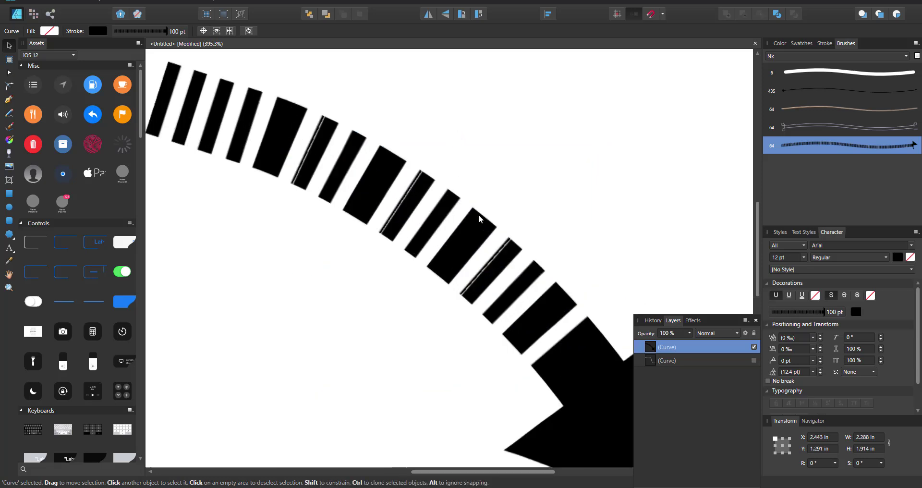
{"action": "scroll", "coordinate": [479, 214], "scroll_direction": "down", "scroll_amount": 3}
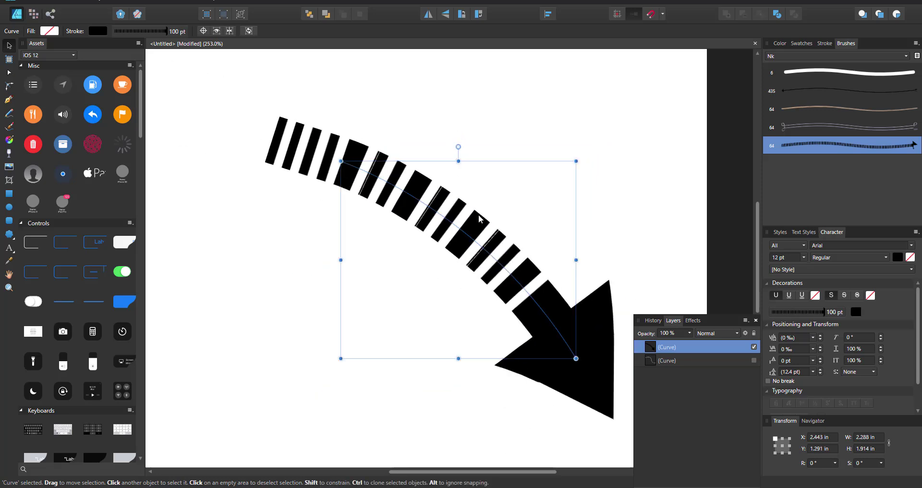
Widen the up-arrow brush in its settings to thicken the arrow.
{"action": "double_click", "coordinate": [797, 146]}
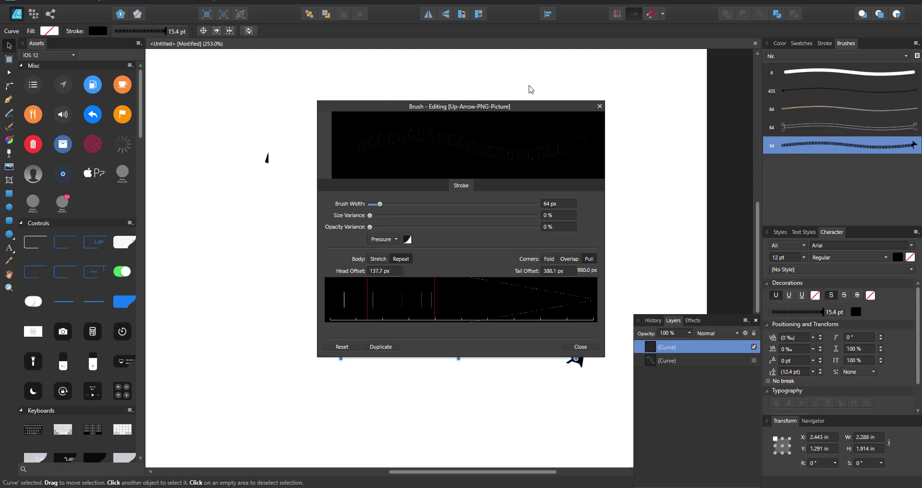
{"action": "left_click_drag", "start_coordinate": [531, 106], "coordinate": [772, 76]}
{"action": "left_click_drag", "start_coordinate": [621, 174], "coordinate": [698, 181]}
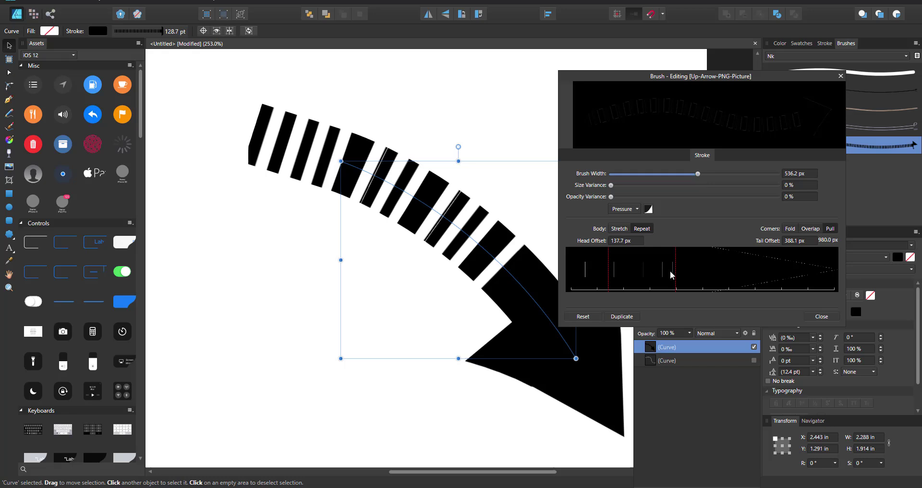
Extend the arrow brush's tail, reduce its head offset, and switch the body from Stretch to Repeat.
{"action": "mouse_move", "coordinate": [676, 270]}
{"action": "left_mouse_down"}
{"action": "mouse_move", "coordinate": [687, 270]}
{"action": "mouse_move", "coordinate": [679, 270]}
{"action": "left_mouse_up"}
{"action": "mouse_move", "coordinate": [609, 280]}
{"action": "left_mouse_down"}
{"action": "mouse_move", "coordinate": [599, 281]}
{"action": "mouse_move", "coordinate": [629, 284]}
{"action": "left_mouse_up"}
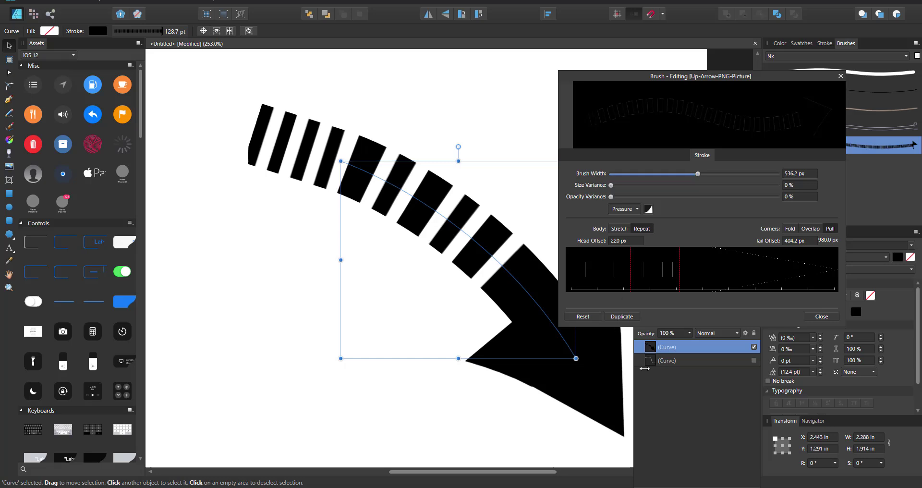
{"action": "left_click", "coordinate": [624, 230]}
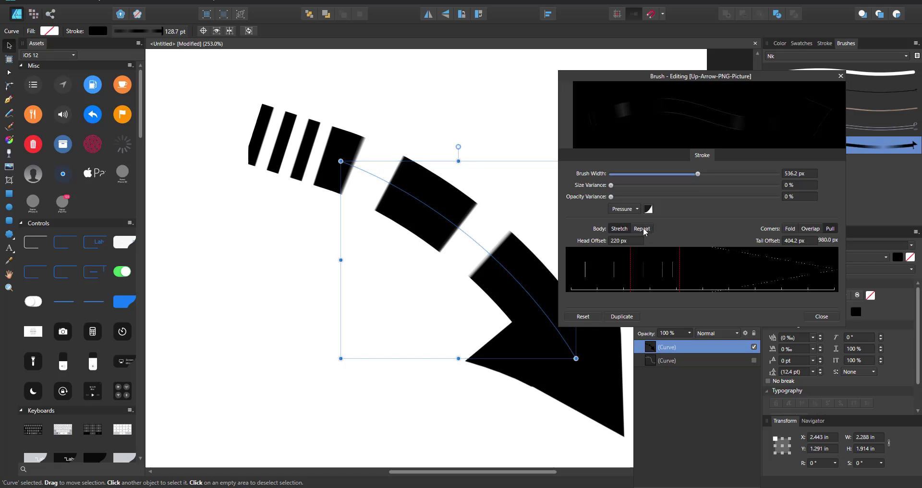
{"action": "left_click", "coordinate": [643, 230]}
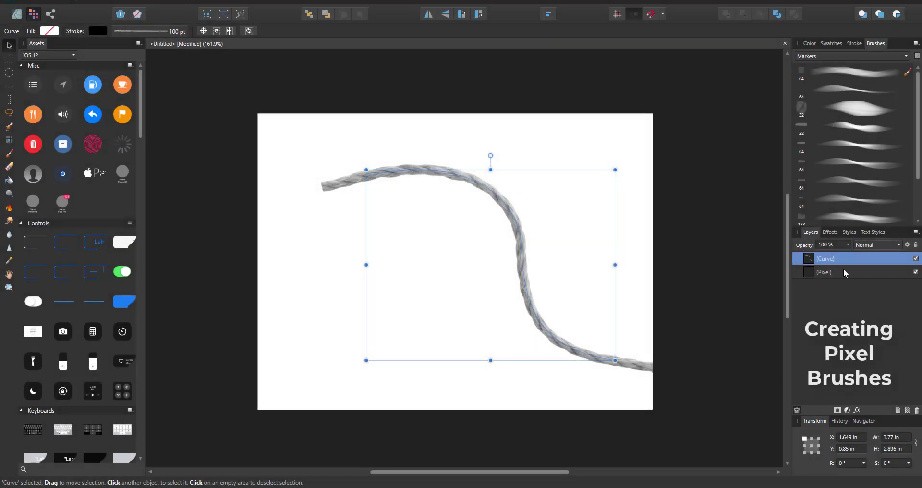
Hide the rope curve layer and add a new empty brush category.
{"action": "left_click", "coordinate": [845, 272]}
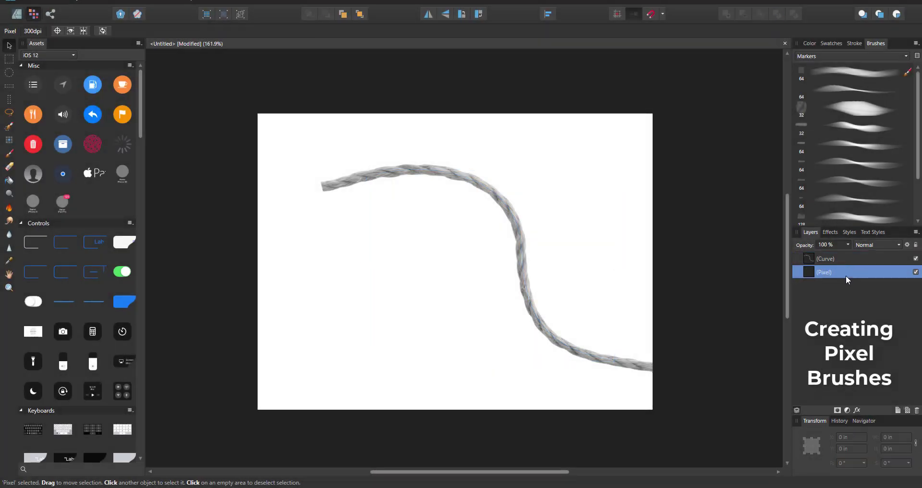
{"action": "left_click", "coordinate": [916, 259]}
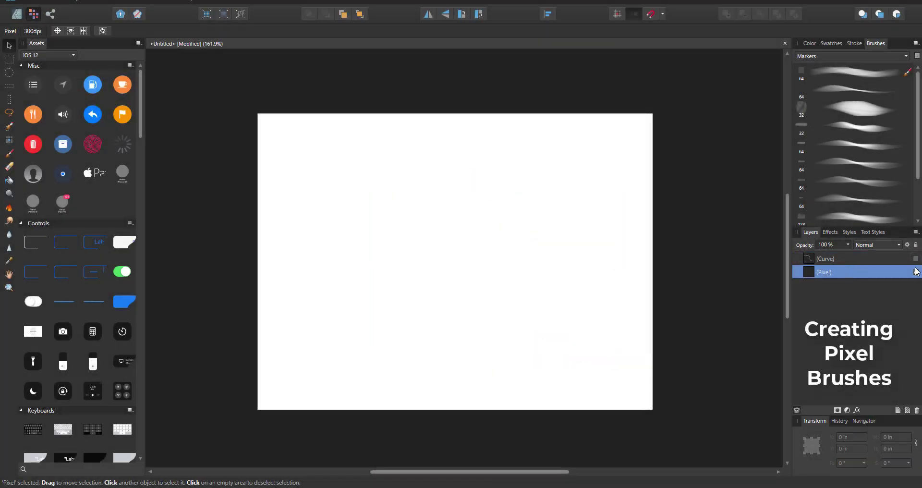
{"action": "left_click", "coordinate": [916, 43]}
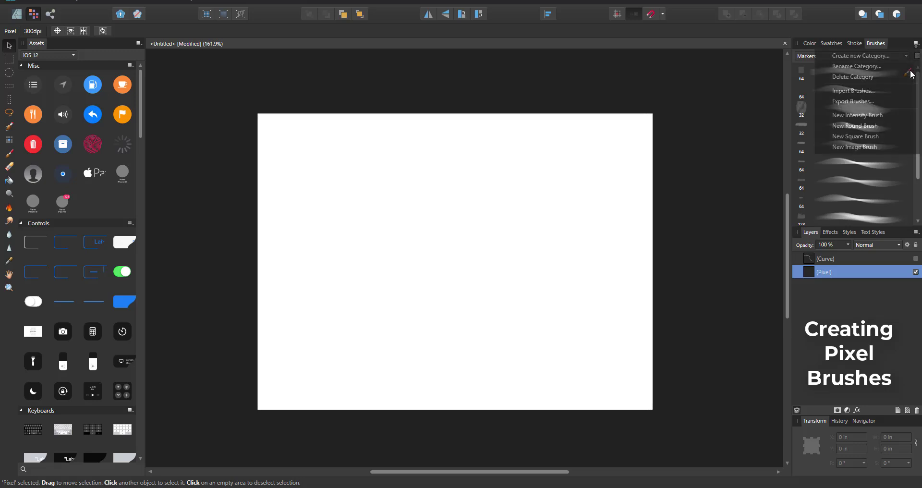
{"action": "left_click", "coordinate": [878, 56]}
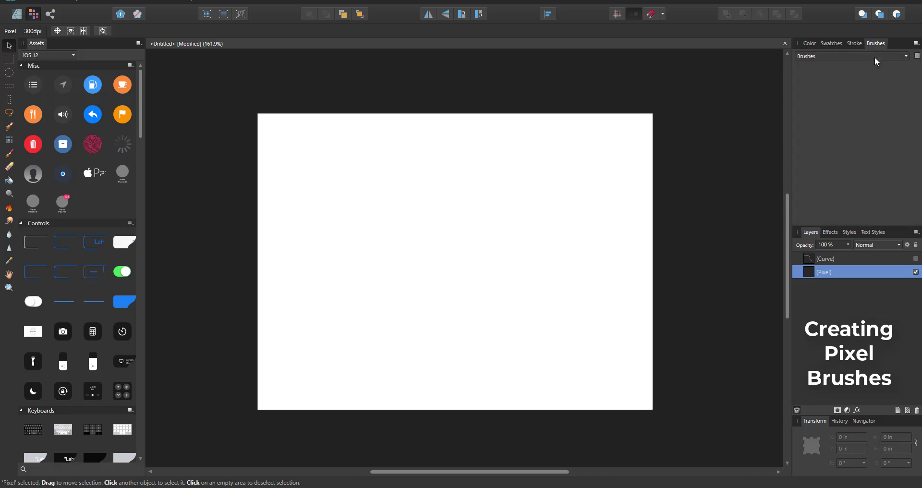
Rename the new brush category to 'Nk'.
{"action": "left_click", "coordinate": [916, 42]}
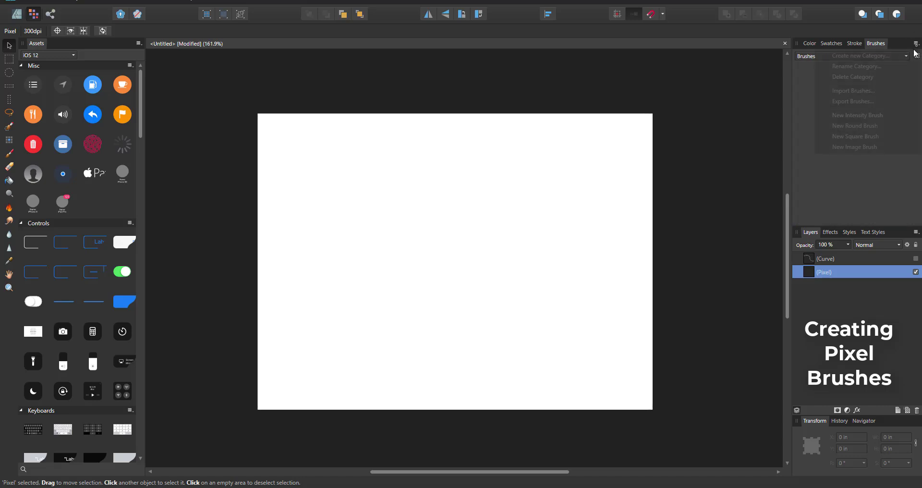
{"action": "left_click", "coordinate": [887, 67]}
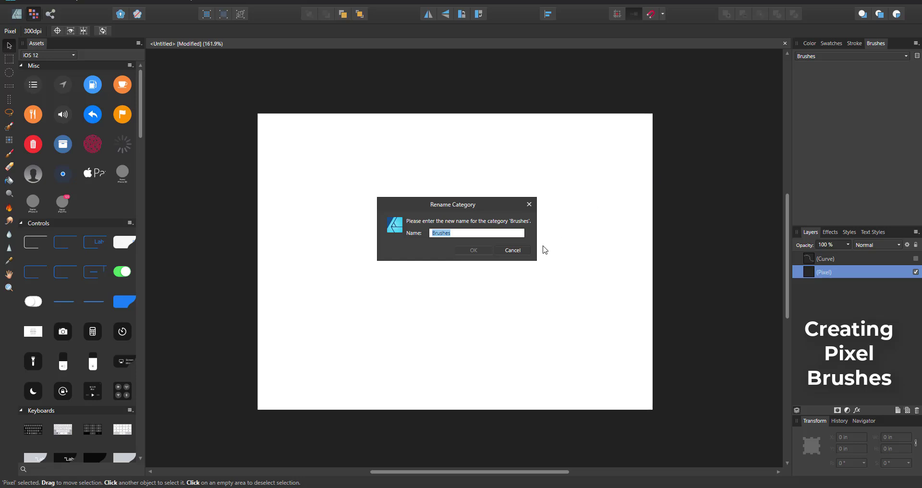
{"action": "type", "text": "Nk"}
{"action": "left_click", "coordinate": [469, 250]}
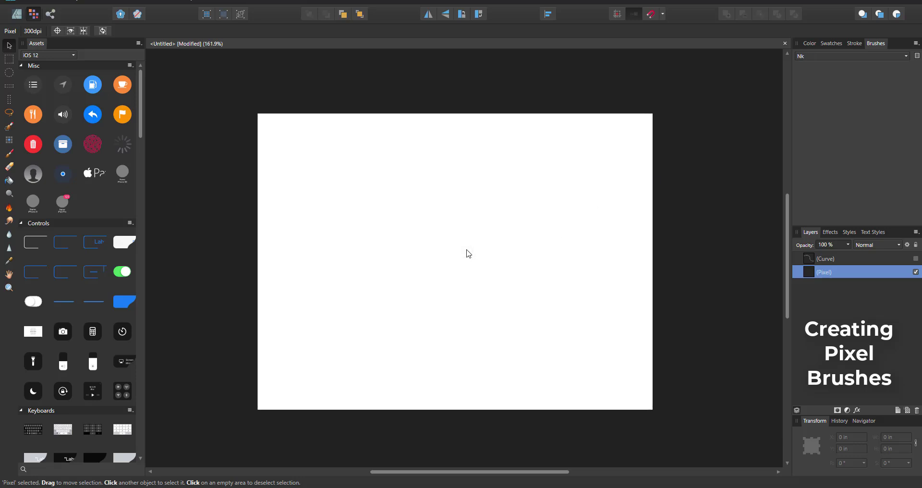
Add a new round brush and a new square brush to the Nk category.
{"action": "left_click", "coordinate": [916, 43]}
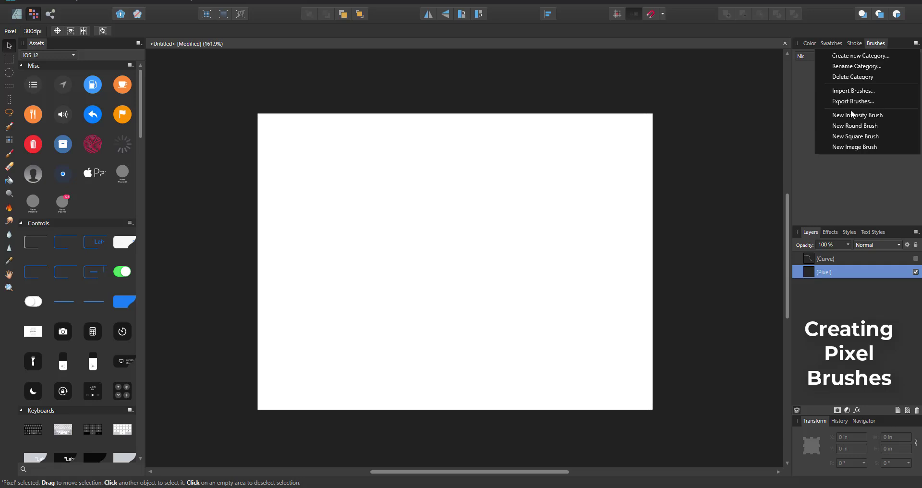
{"action": "left_click", "coordinate": [875, 128]}
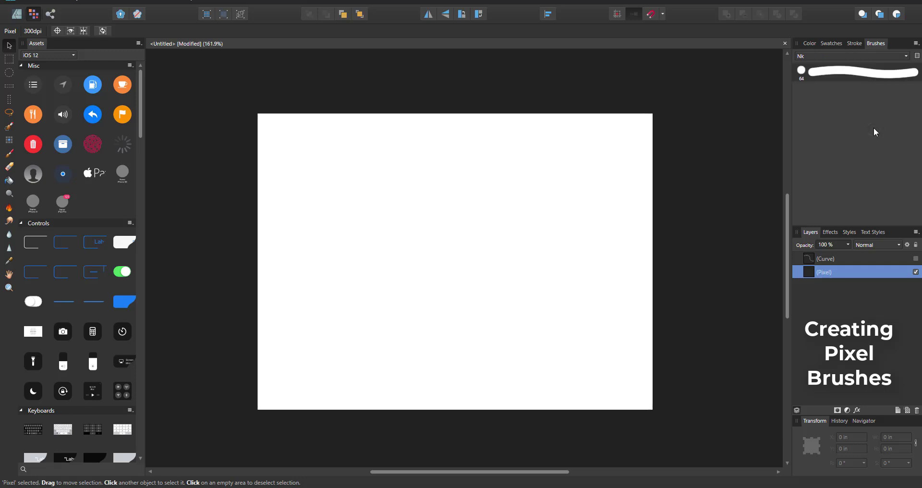
{"action": "left_click", "coordinate": [917, 43]}
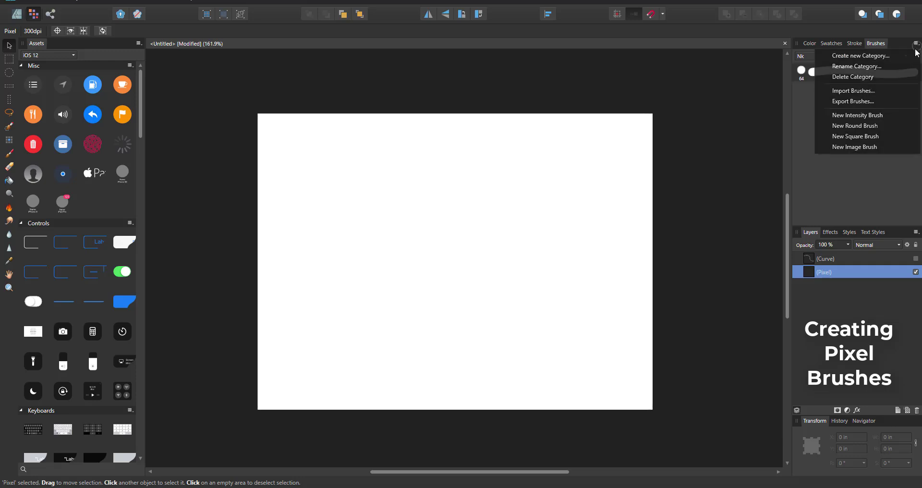
{"action": "left_click", "coordinate": [859, 136]}
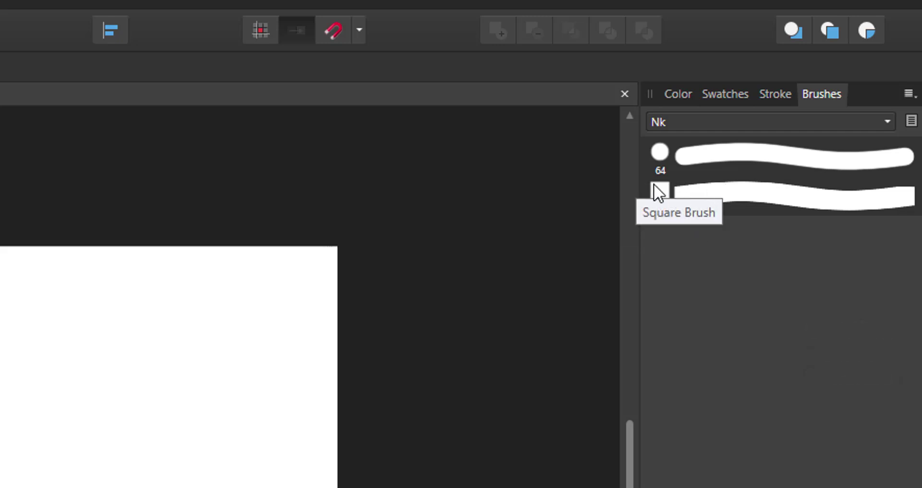
Shrink the Nk round brush to 21.1 px.
{"action": "double_click", "coordinate": [732, 168]}
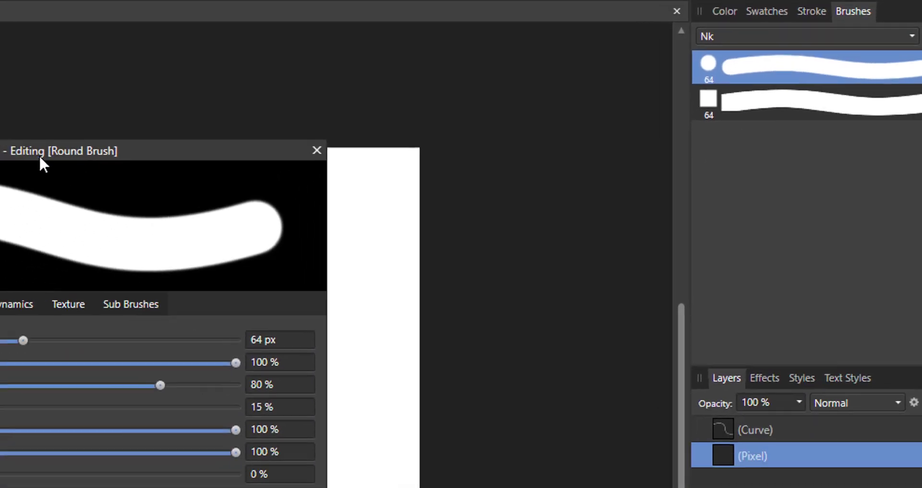
{"action": "left_click_drag", "start_coordinate": [41, 159], "coordinate": [450, 53]}
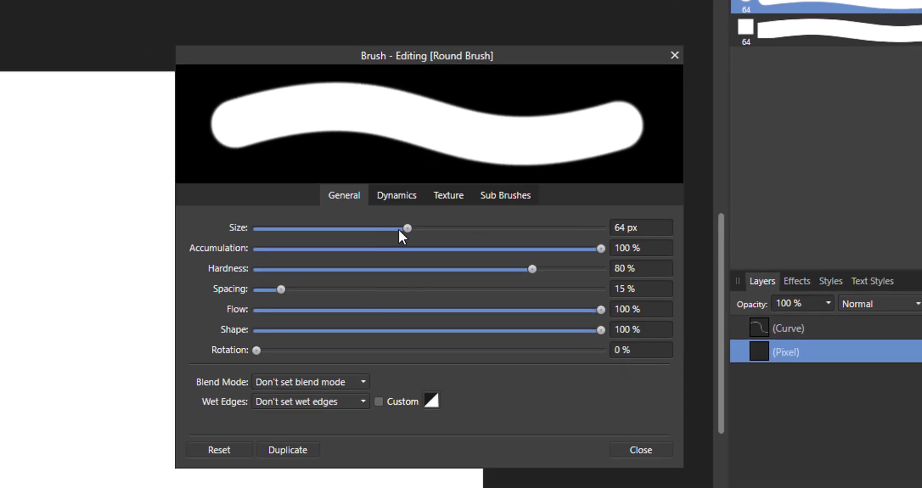
{"action": "mouse_move", "coordinate": [399, 229]}
{"action": "left_mouse_down"}
{"action": "mouse_move", "coordinate": [413, 232]}
{"action": "mouse_move", "coordinate": [321, 237]}
{"action": "mouse_move", "coordinate": [315, 230]}
{"action": "left_mouse_up"}
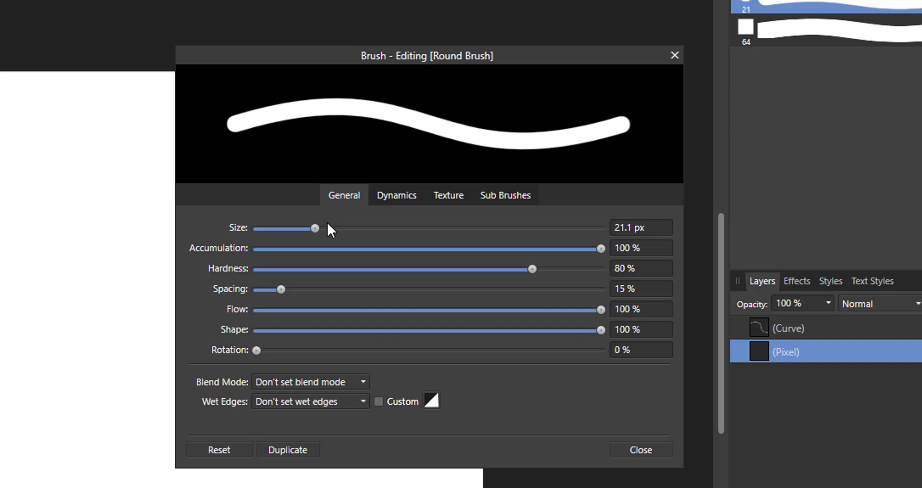
{"action": "left_click_drag", "start_coordinate": [379, 51], "coordinate": [545, 28]}
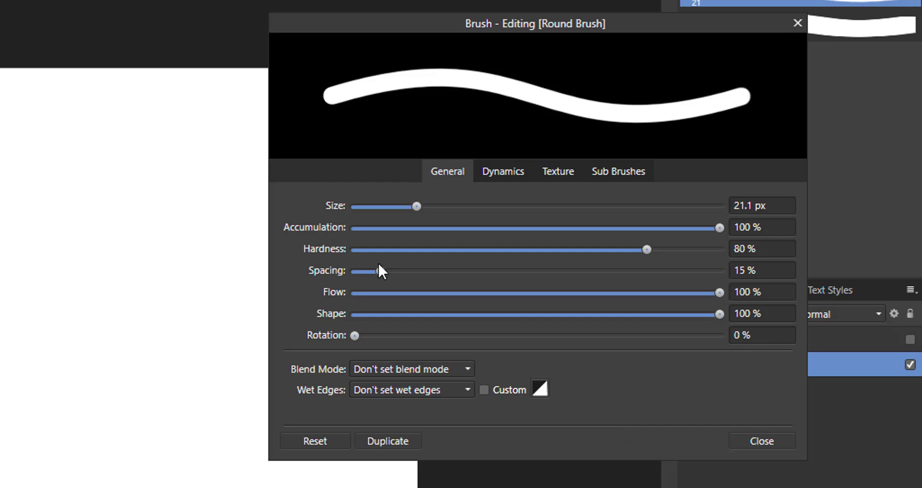
Raise the round brush's spacing into separate dots and add 51% size jitter.
{"action": "mouse_move", "coordinate": [702, 227]}
{"action": "left_mouse_down"}
{"action": "mouse_move", "coordinate": [499, 233]}
{"action": "mouse_move", "coordinate": [786, 238]}
{"action": "left_mouse_up"}
{"action": "mouse_move", "coordinate": [382, 272]}
{"action": "left_mouse_down"}
{"action": "mouse_move", "coordinate": [771, 272]}
{"action": "mouse_move", "coordinate": [672, 245]}
{"action": "left_mouse_up"}
{"action": "left_click", "coordinate": [504, 171]}
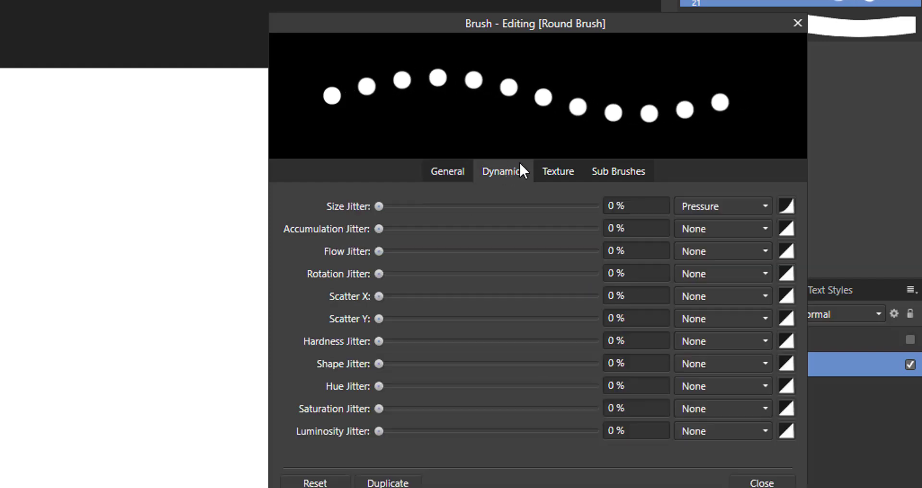
{"action": "left_click_drag", "start_coordinate": [380, 206], "coordinate": [494, 212]}
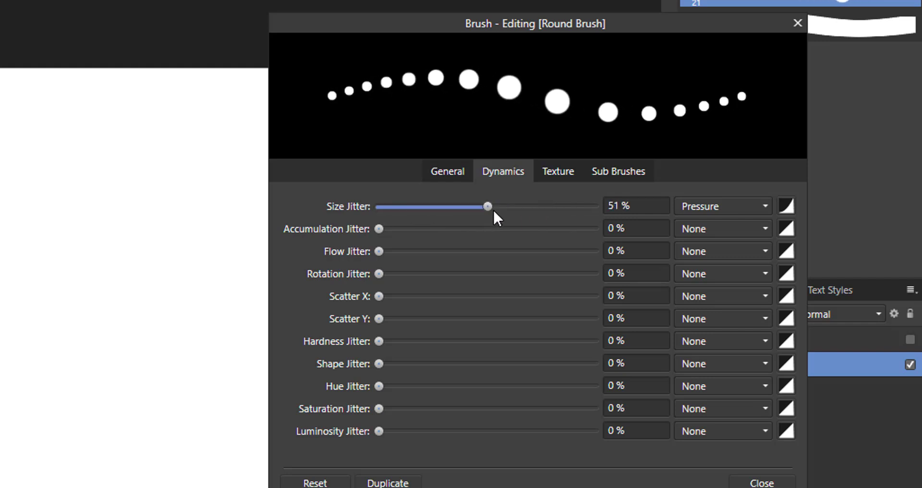
{"action": "left_click", "coordinate": [559, 171]}
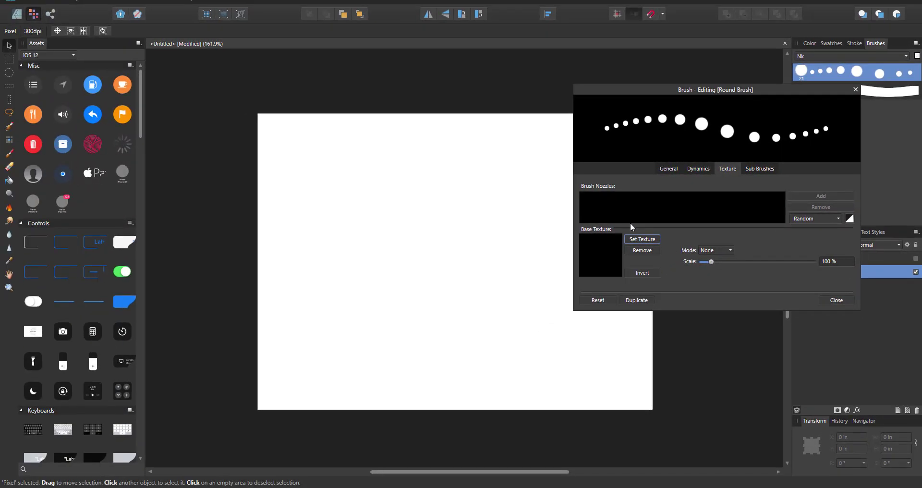
Set Bowen-knot-in-rope.png as the round brush's texture, scaled to 166%.
{"action": "left_click", "coordinate": [643, 239]}
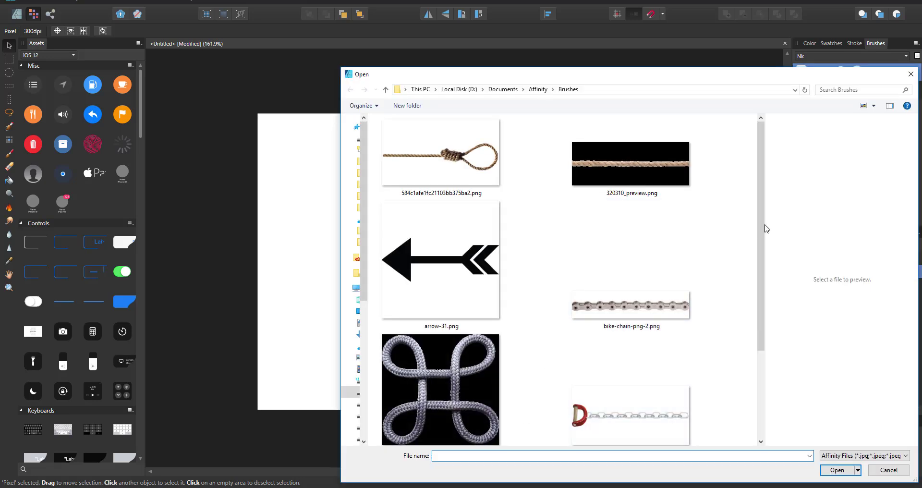
{"action": "scroll", "coordinate": [754, 301], "scroll_direction": "down", "scroll_amount": 3}
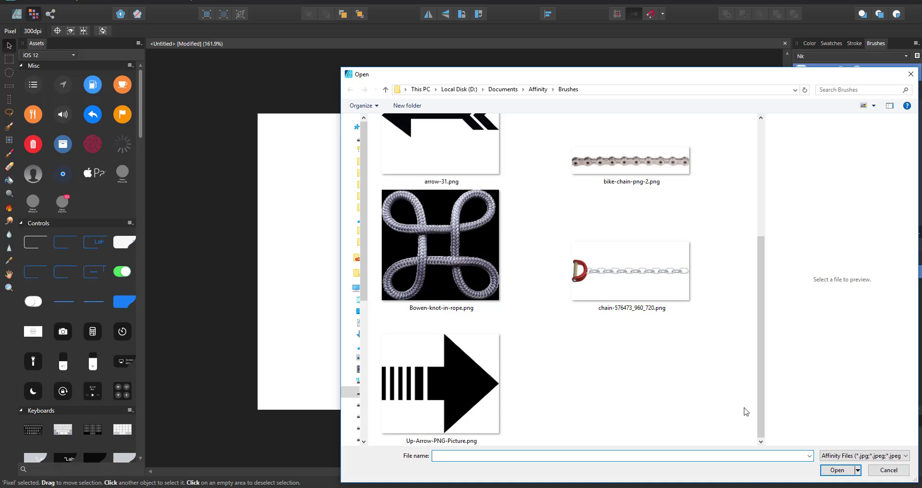
{"action": "double_click", "coordinate": [435, 251]}
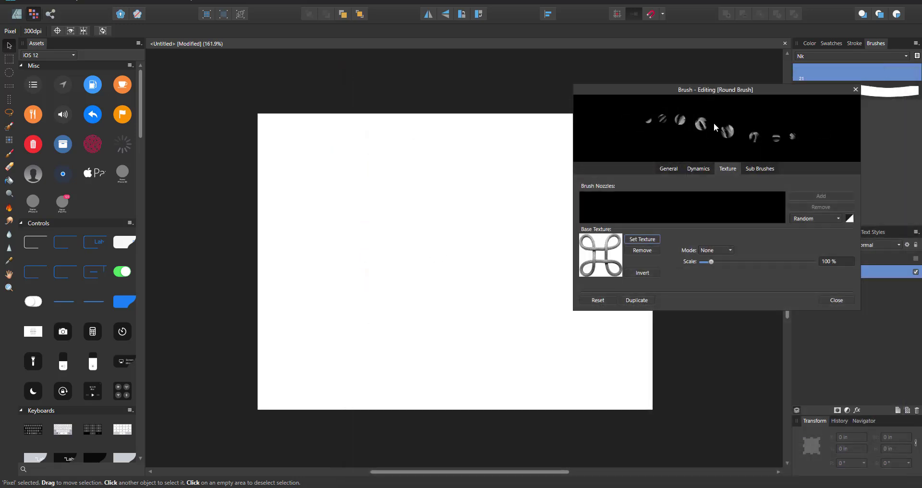
{"action": "left_click_drag", "start_coordinate": [710, 262], "coordinate": [725, 265]}
{"action": "left_click", "coordinate": [698, 168]}
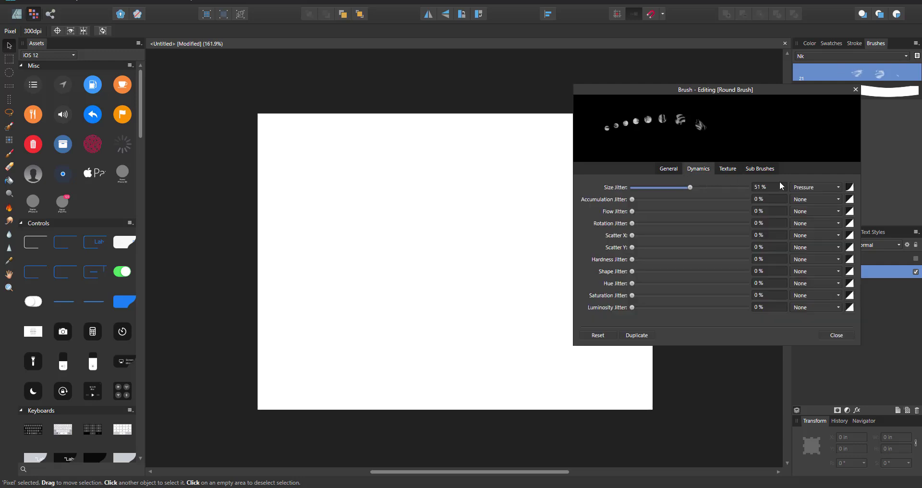
Raise size jitter to 63%, remove the knot texture, and add 65% random hardness jitter.
{"action": "mouse_move", "coordinate": [687, 188]}
{"action": "left_mouse_down"}
{"action": "mouse_move", "coordinate": [733, 188]}
{"action": "mouse_move", "coordinate": [711, 188]}
{"action": "left_mouse_up"}
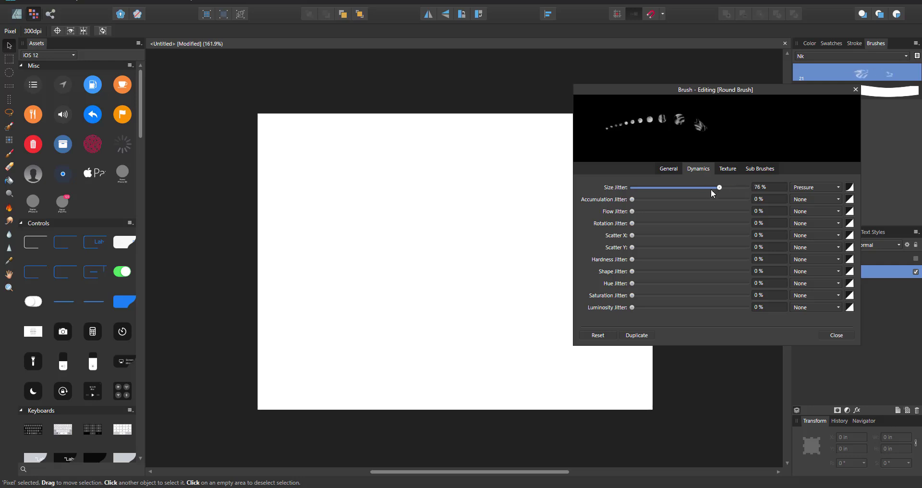
{"action": "left_click", "coordinate": [728, 169]}
{"action": "left_click", "coordinate": [649, 251]}
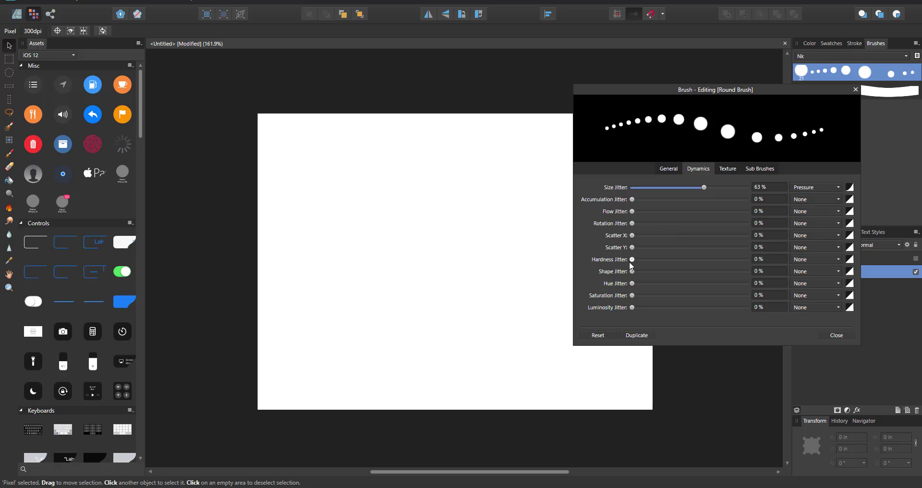
{"action": "mouse_move", "coordinate": [632, 259]}
{"action": "left_mouse_down"}
{"action": "mouse_move", "coordinate": [770, 262]}
{"action": "mouse_move", "coordinate": [597, 272]}
{"action": "mouse_move", "coordinate": [775, 264]}
{"action": "mouse_move", "coordinate": [643, 262]}
{"action": "mouse_move", "coordinate": [709, 266]}
{"action": "left_mouse_up"}
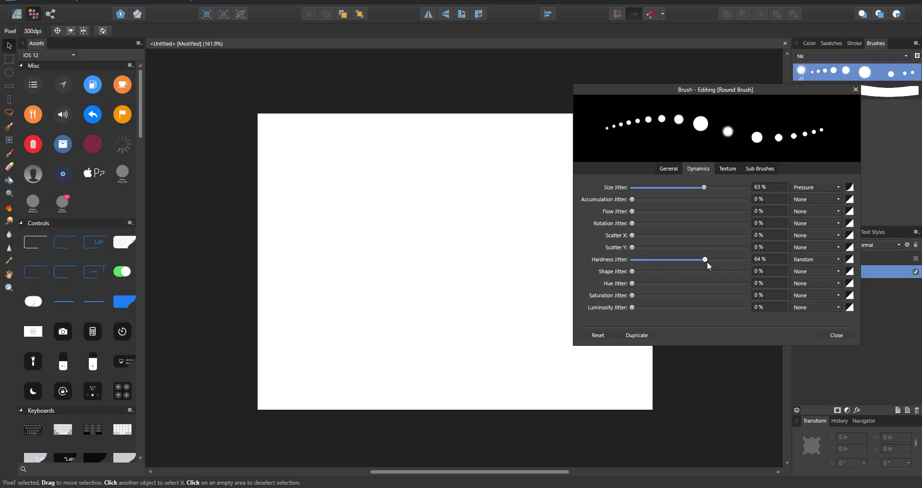
{"action": "left_click", "coordinate": [823, 259]}
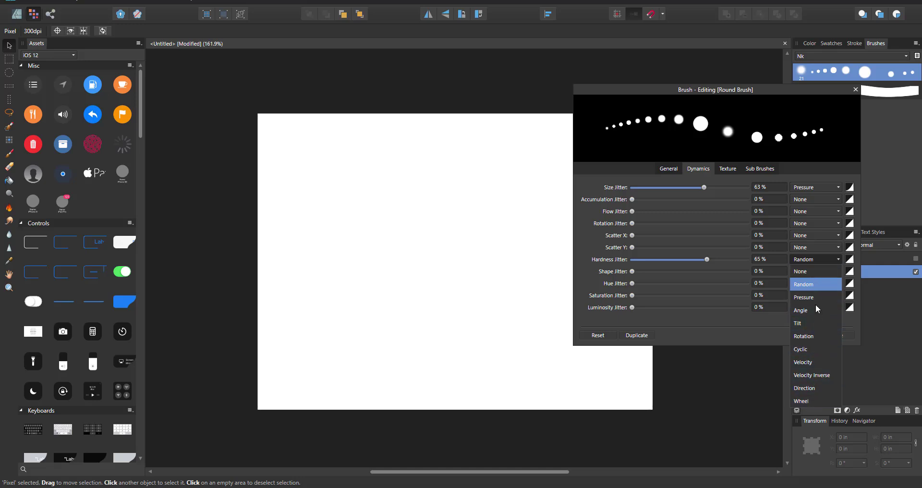
{"action": "key", "text": "Escape"}
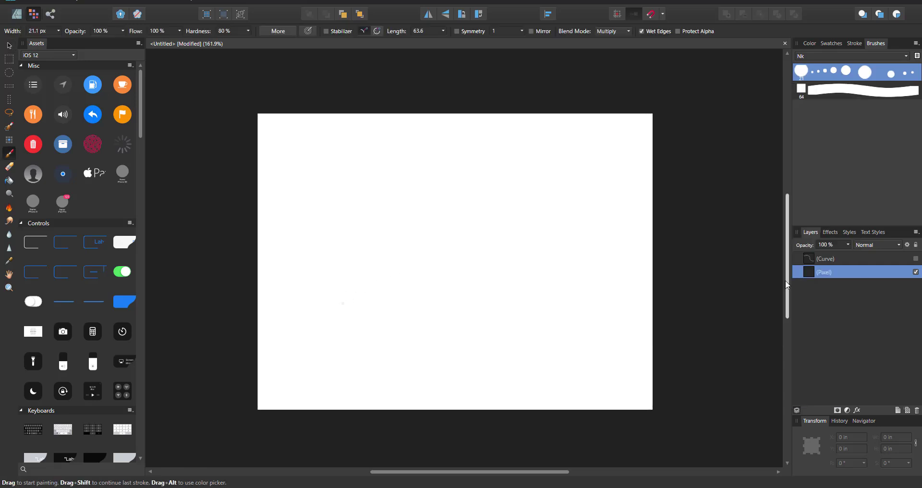
Switch the paint colour to near-black and try dotted test strokes, undoing each.
{"action": "mouse_move", "coordinate": [382, 208]}
{"action": "left_mouse_down"}
{"action": "mouse_move", "coordinate": [451, 176]}
{"action": "mouse_move", "coordinate": [433, 338]}
{"action": "mouse_move", "coordinate": [525, 258]}
{"action": "left_mouse_up"}
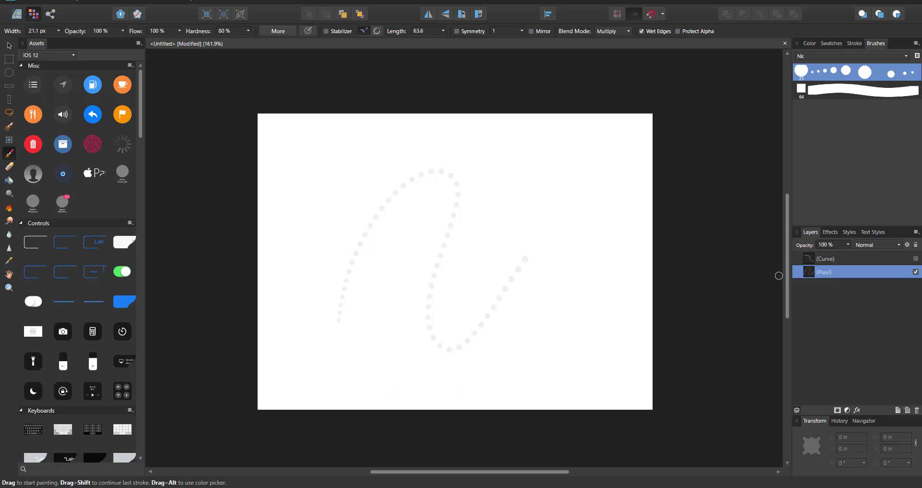
{"action": "left_click", "coordinate": [812, 44]}
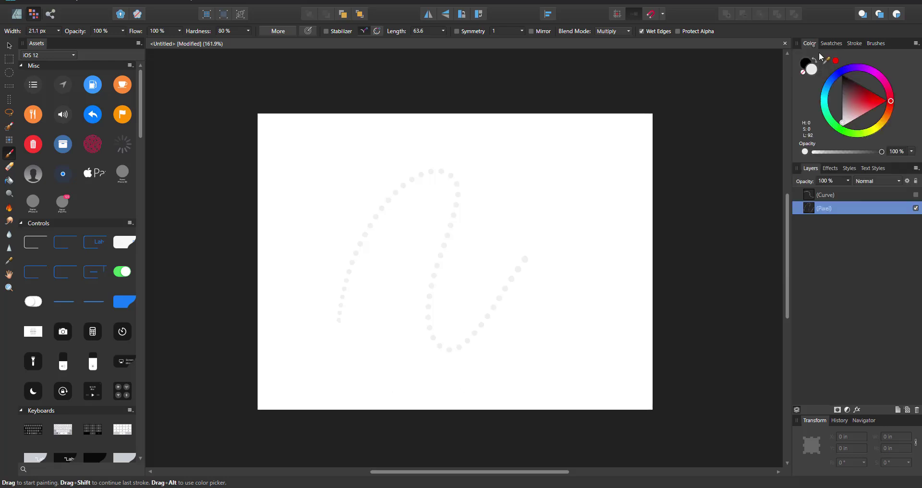
{"action": "left_click", "coordinate": [849, 78]}
{"action": "left_click", "coordinate": [875, 44]}
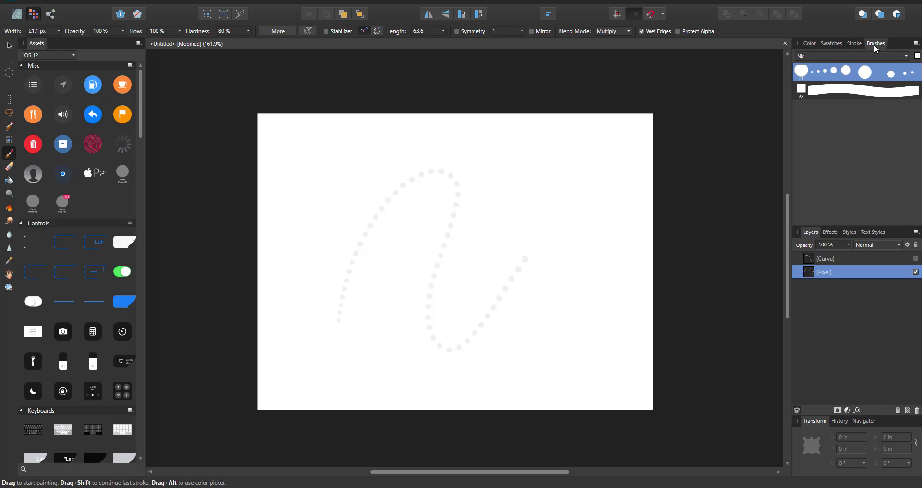
{"action": "key", "text": "ctrl+z"}
{"action": "mouse_move", "coordinate": [309, 250]}
{"action": "left_mouse_down"}
{"action": "mouse_move", "coordinate": [330, 224]}
{"action": "mouse_move", "coordinate": [407, 222]}
{"action": "mouse_move", "coordinate": [397, 316]}
{"action": "mouse_move", "coordinate": [497, 311]}
{"action": "mouse_move", "coordinate": [521, 266]}
{"action": "left_mouse_up"}
{"action": "key", "text": "ctrl+z"}
Raise the brush width to 134 px, stamp large test dabs, then undo them.
{"action": "left_click", "coordinate": [58, 31]}
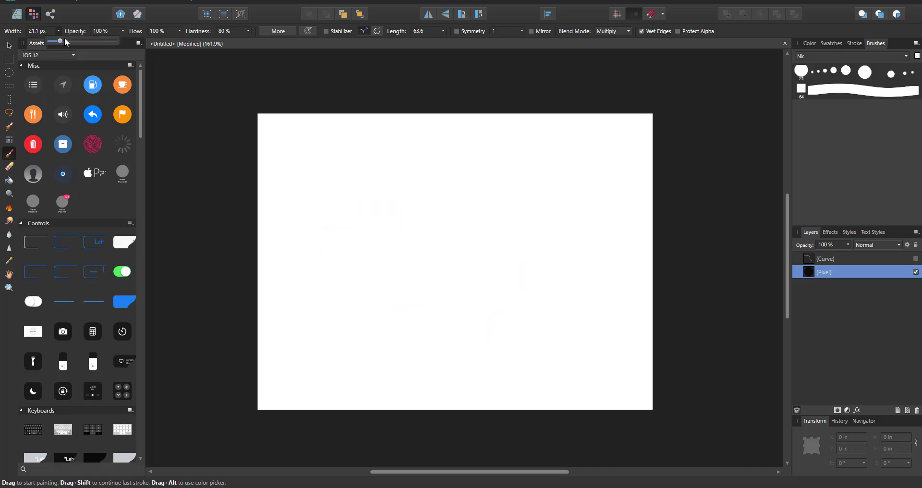
{"action": "left_click_drag", "start_coordinate": [60, 40], "coordinate": [79, 41]}
{"action": "left_click_drag", "start_coordinate": [334, 315], "coordinate": [315, 340]}
{"action": "left_click", "coordinate": [310, 297]}
{"action": "left_click", "coordinate": [313, 208]}
{"action": "left_click", "coordinate": [392, 184]}
{"action": "left_click", "coordinate": [423, 263]}
{"action": "left_click", "coordinate": [487, 314]}
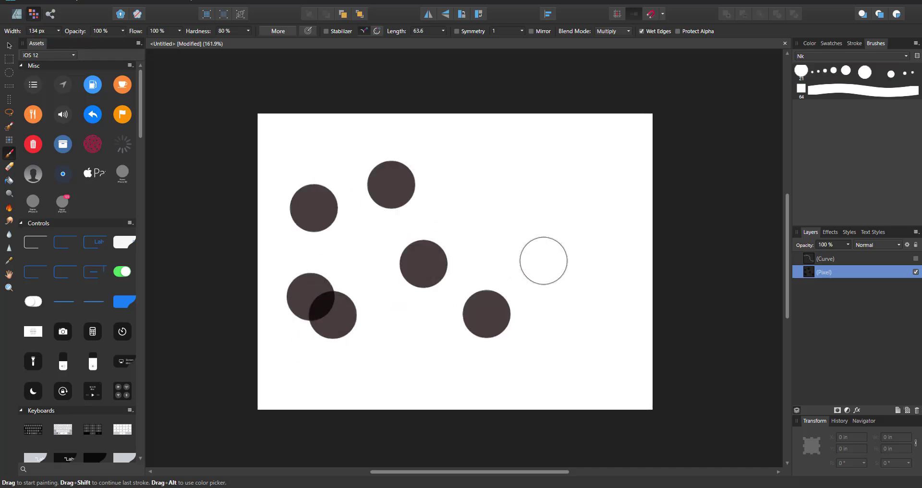
{"action": "left_click", "coordinate": [543, 261]}
{"action": "key", "text": "ctrl+z"}
{"action": "key", "text": "ctrl+z"}
{"action": "key", "text": "ctrl+z"}
{"action": "key", "text": "ctrl+z"}
{"action": "key", "text": "ctrl+z"}
{"action": "key", "text": "ctrl+z"}
{"action": "key", "text": "ctrl+z"}
{"action": "key", "text": "ctrl+z"}
{"action": "key", "text": "ctrl+z"}
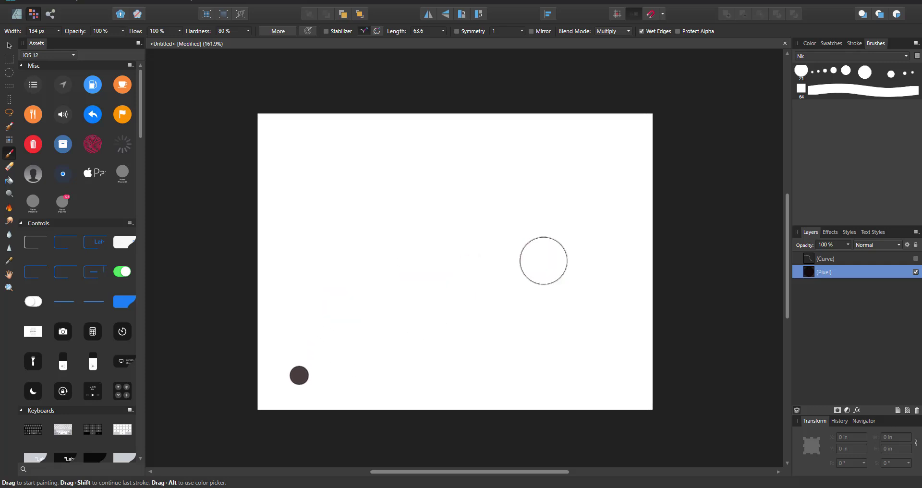
Stamp an arc of large dabs, clear them, and reopen the round brush settings.
{"action": "left_click", "coordinate": [300, 384]}
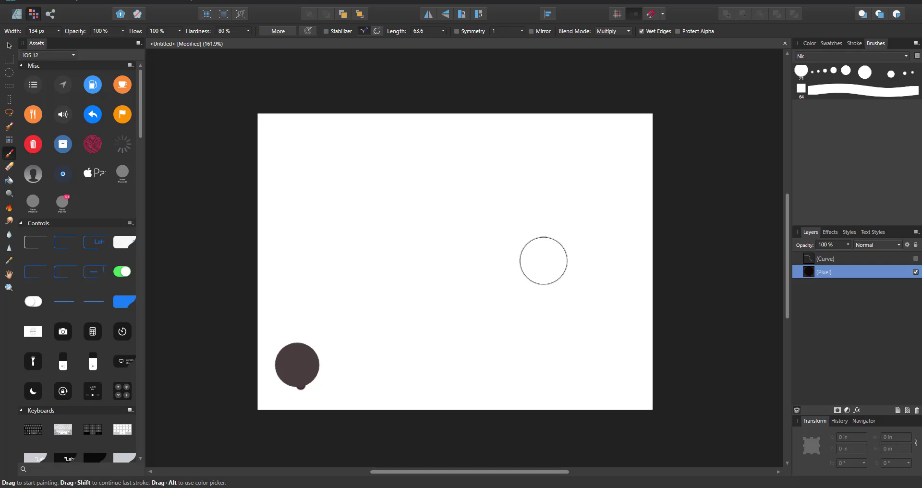
{"action": "left_click", "coordinate": [296, 282]}
{"action": "left_click", "coordinate": [357, 217]}
{"action": "left_click", "coordinate": [444, 193]}
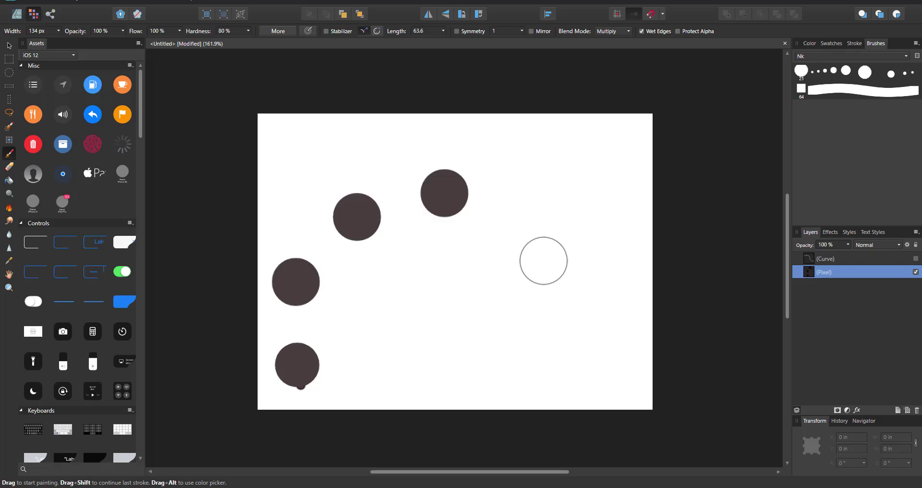
{"action": "left_click", "coordinate": [535, 193]}
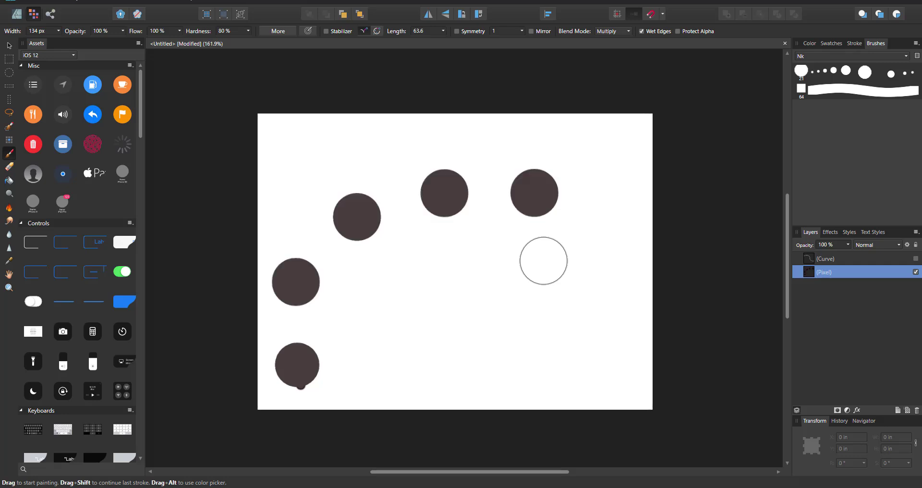
{"action": "left_click", "coordinate": [604, 246]}
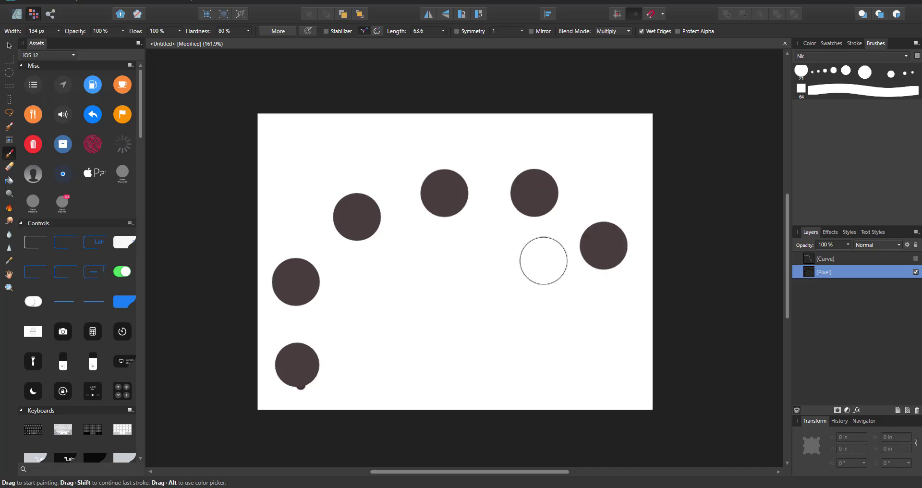
{"action": "left_click", "coordinate": [601, 283]}
{"action": "key", "text": "Delete"}
{"action": "left_click", "coordinate": [601, 282]}
{"action": "key", "text": "Delete"}
{"action": "double_click", "coordinate": [828, 73]}
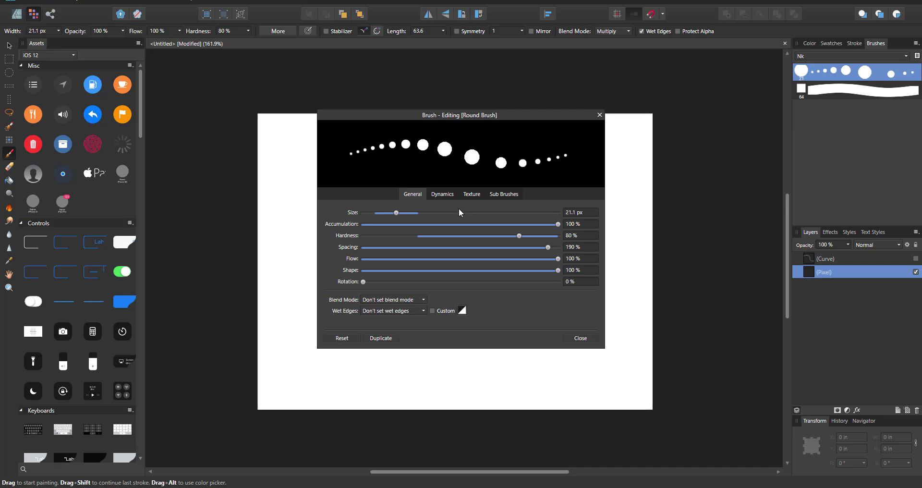
Test the round brush at 73% spacing, then settle on 99% spacing.
{"action": "left_click_drag", "start_coordinate": [540, 245], "coordinate": [433, 250]}
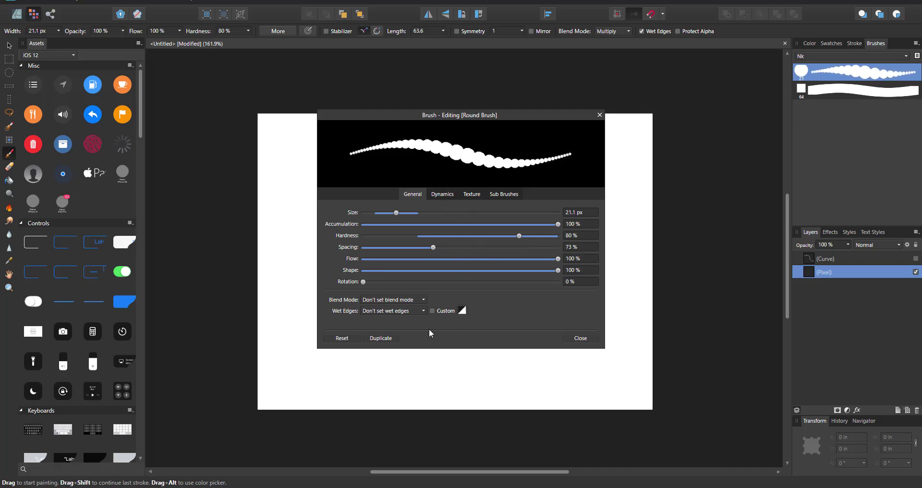
{"action": "left_click", "coordinate": [599, 115]}
{"action": "mouse_move", "coordinate": [294, 346]}
{"action": "left_mouse_down"}
{"action": "mouse_move", "coordinate": [299, 308]}
{"action": "mouse_move", "coordinate": [328, 273]}
{"action": "left_mouse_up"}
{"action": "key", "text": "ctrl+z"}
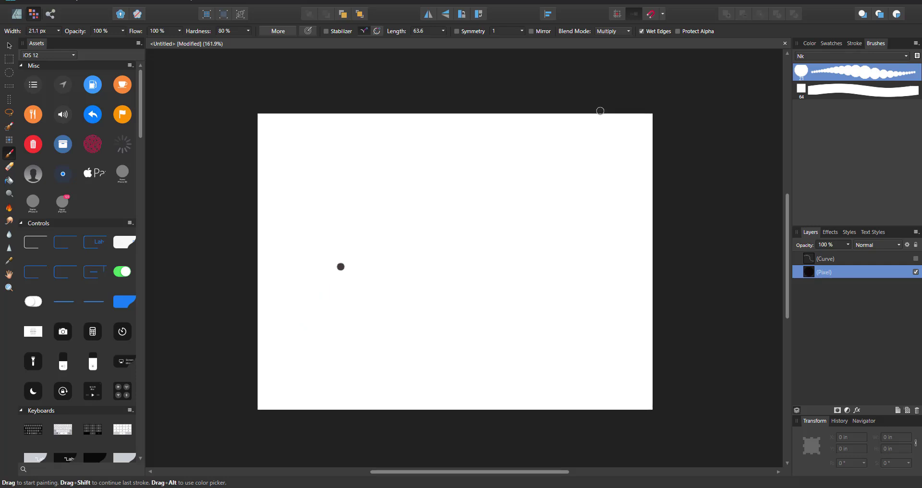
{"action": "double_click", "coordinate": [840, 78]}
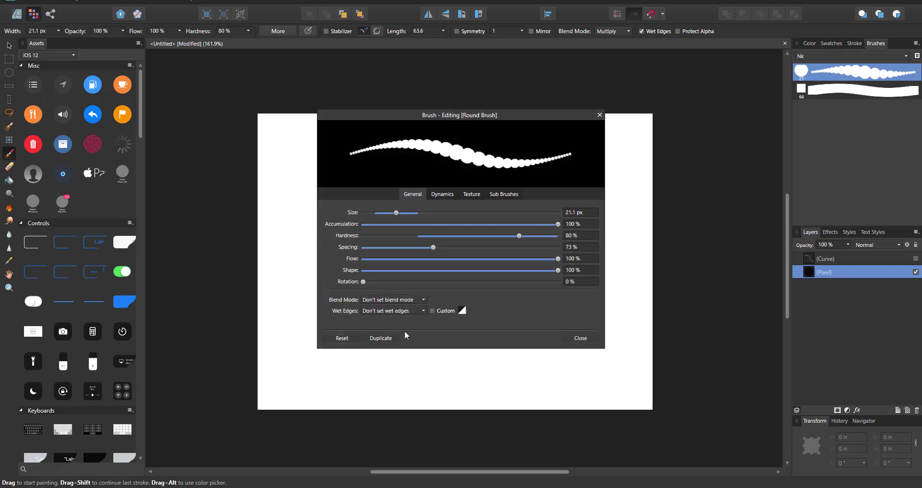
{"action": "left_click_drag", "start_coordinate": [431, 246], "coordinate": [471, 250]}
Set the brush width to 91 px and paint curving rows of dabs, then undo them.
{"action": "left_click", "coordinate": [581, 338]}
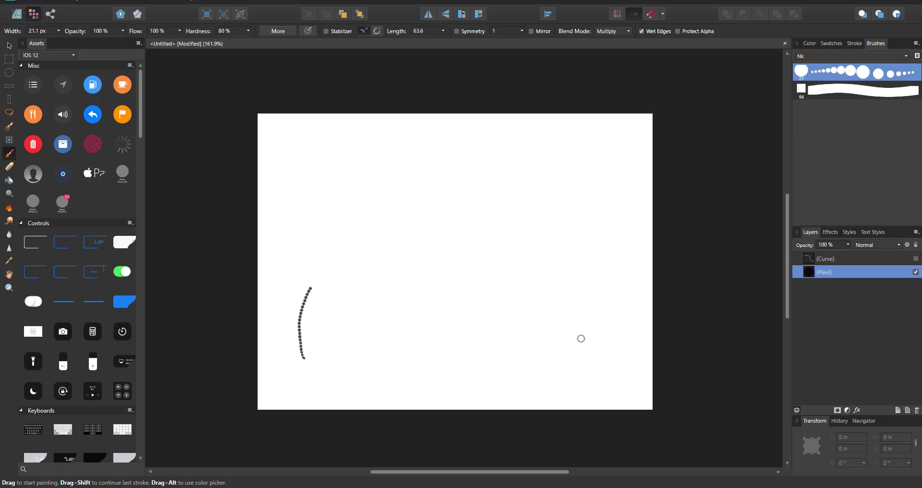
{"action": "key", "text": "ctrl+z"}
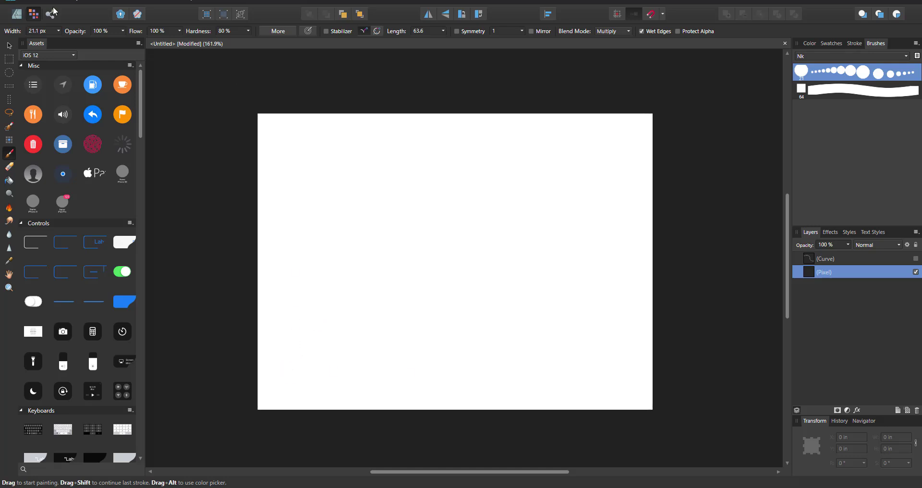
{"action": "left_click_drag", "start_coordinate": [59, 31], "coordinate": [84, 42]}
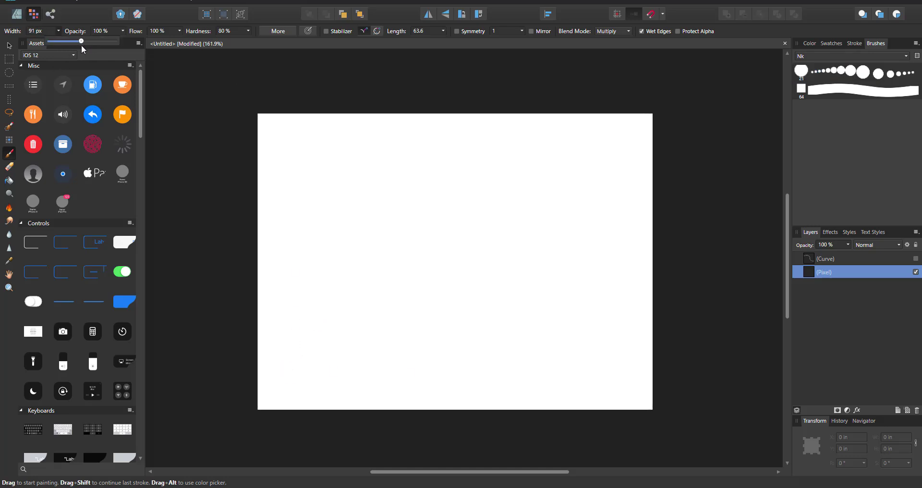
{"action": "mouse_move", "coordinate": [293, 375]}
{"action": "left_mouse_down"}
{"action": "mouse_move", "coordinate": [289, 319]}
{"action": "mouse_move", "coordinate": [305, 280]}
{"action": "mouse_move", "coordinate": [339, 255]}
{"action": "mouse_move", "coordinate": [429, 254]}
{"action": "mouse_move", "coordinate": [508, 216]}
{"action": "mouse_move", "coordinate": [575, 206]}
{"action": "mouse_move", "coordinate": [611, 229]}
{"action": "mouse_move", "coordinate": [584, 264]}
{"action": "left_mouse_up"}
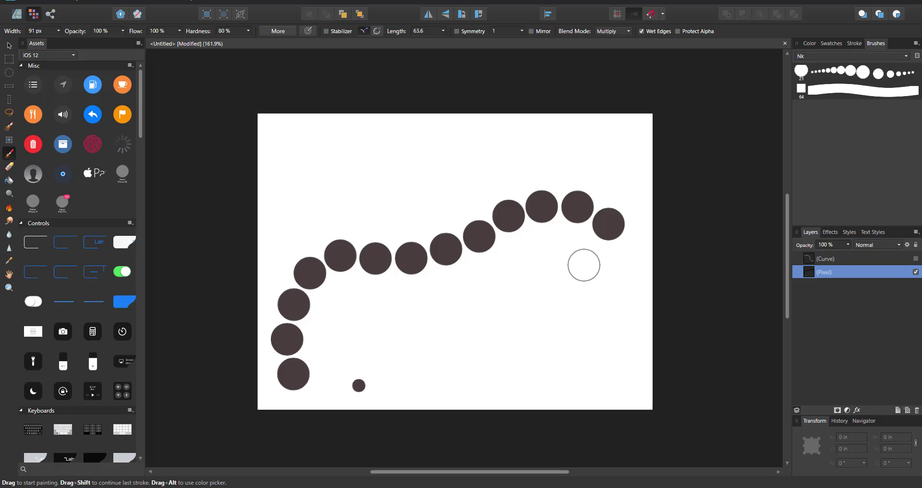
{"action": "mouse_move", "coordinate": [353, 399]}
{"action": "left_mouse_down"}
{"action": "mouse_move", "coordinate": [379, 317]}
{"action": "mouse_move", "coordinate": [433, 375]}
{"action": "mouse_move", "coordinate": [488, 347]}
{"action": "mouse_move", "coordinate": [502, 279]}
{"action": "mouse_move", "coordinate": [558, 270]}
{"action": "mouse_move", "coordinate": [574, 375]}
{"action": "mouse_move", "coordinate": [610, 297]}
{"action": "mouse_move", "coordinate": [628, 213]}
{"action": "mouse_move", "coordinate": [568, 153]}
{"action": "mouse_move", "coordinate": [430, 192]}
{"action": "mouse_move", "coordinate": [376, 160]}
{"action": "mouse_move", "coordinate": [328, 197]}
{"action": "mouse_move", "coordinate": [323, 303]}
{"action": "left_mouse_up"}
{"action": "key", "text": "ctrl+z"}
Paint a spiral dab stroke, then undo every stroke until the canvas is blank.
{"action": "mouse_move", "coordinate": [284, 231]}
{"action": "left_mouse_down"}
{"action": "mouse_move", "coordinate": [302, 193]}
{"action": "mouse_move", "coordinate": [349, 169]}
{"action": "mouse_move", "coordinate": [379, 172]}
{"action": "mouse_move", "coordinate": [394, 199]}
{"action": "mouse_move", "coordinate": [422, 205]}
{"action": "mouse_move", "coordinate": [457, 159]}
{"action": "mouse_move", "coordinate": [490, 144]}
{"action": "mouse_move", "coordinate": [535, 144]}
{"action": "left_mouse_up"}
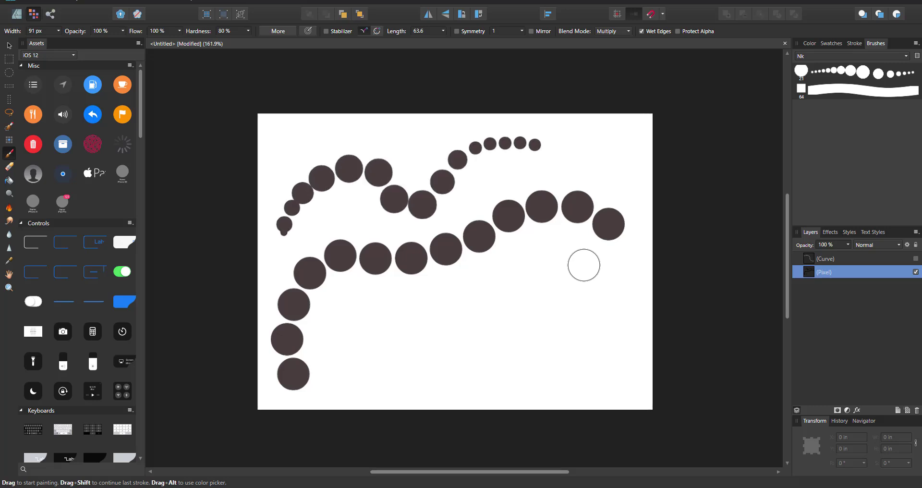
{"action": "mouse_move", "coordinate": [616, 172]}
{"action": "left_mouse_down"}
{"action": "mouse_move", "coordinate": [637, 200]}
{"action": "mouse_move", "coordinate": [635, 237]}
{"action": "mouse_move", "coordinate": [603, 273]}
{"action": "mouse_move", "coordinate": [519, 279]}
{"action": "mouse_move", "coordinate": [446, 332]}
{"action": "mouse_move", "coordinate": [530, 358]}
{"action": "left_mouse_up"}
{"action": "key", "text": "ctrl+z"}
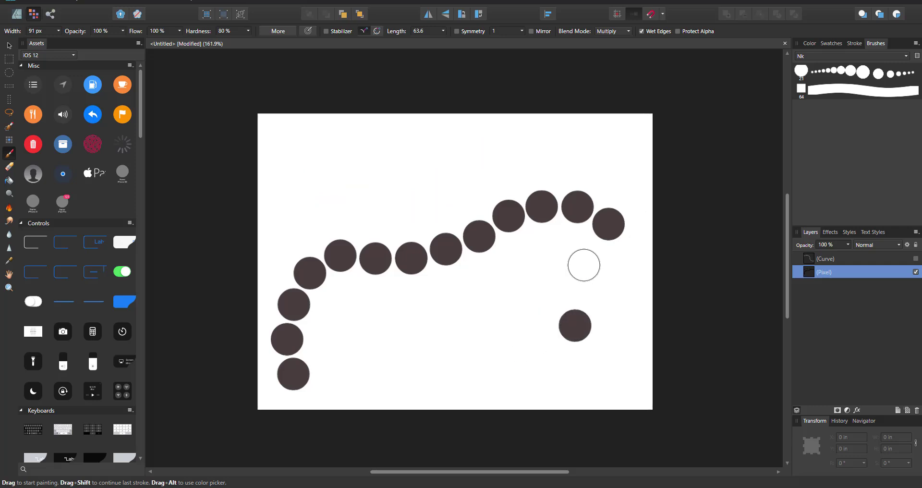
{"action": "key", "text": "ctrl+z"}
{"action": "key", "text": "ctrl+z"}
{"action": "key", "text": "ctrl+z"}
{"action": "key", "text": "ctrl+z"}
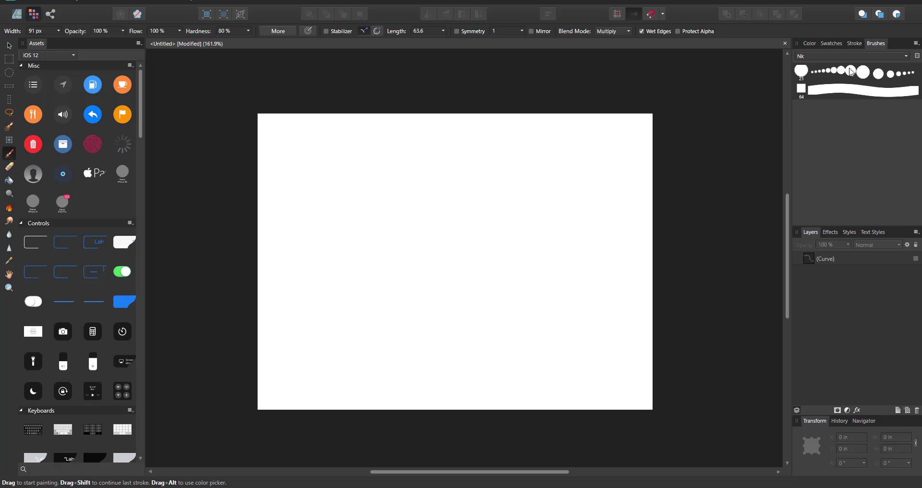
Select the first Nk brush preset, switch to the Move Tool, and check the brush options list.
{"action": "left_click", "coordinate": [851, 72]}
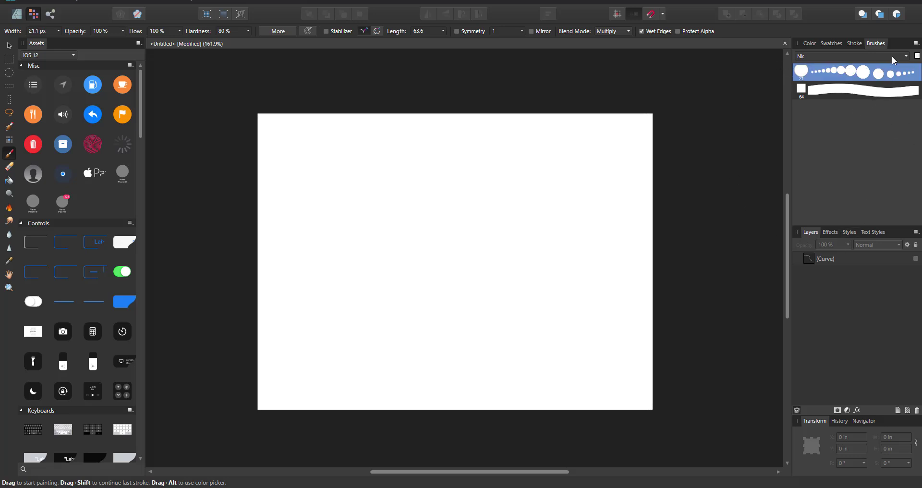
{"action": "key", "text": "v"}
{"action": "left_click", "coordinate": [917, 56]}
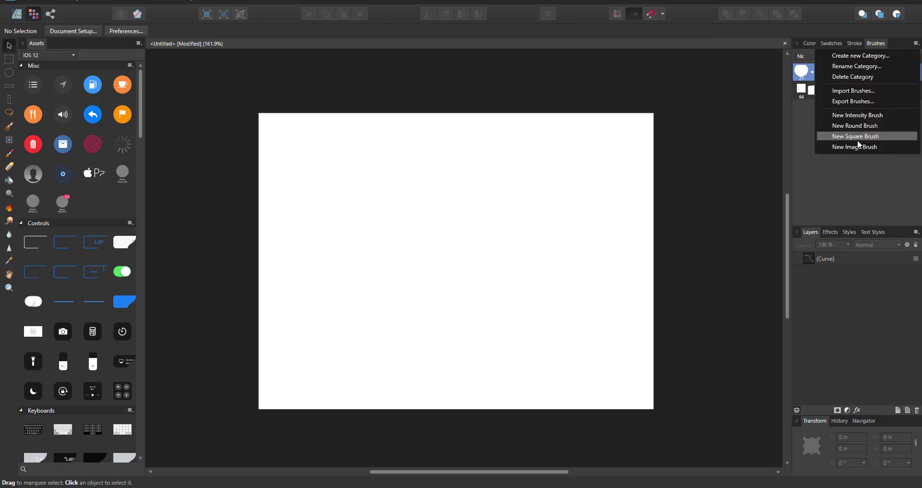
{"action": "left_click", "coordinate": [860, 145]}
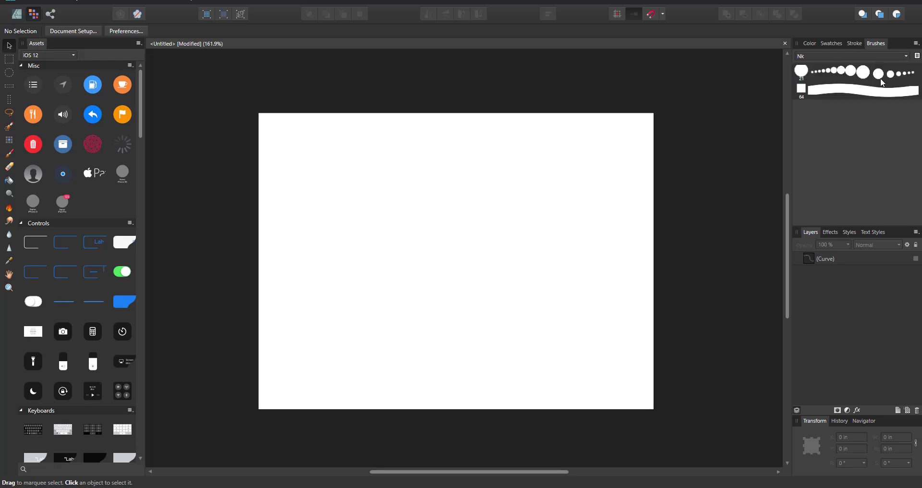
Create a new image brush from 320310_preview.png in Nk and select it.
{"action": "left_click", "coordinate": [916, 44]}
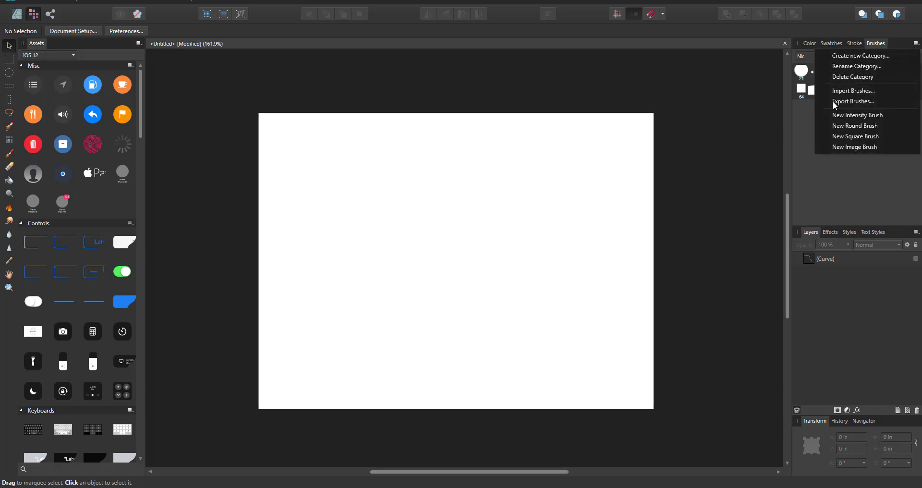
{"action": "left_click", "coordinate": [839, 148]}
{"action": "left_click", "coordinate": [265, 87]}
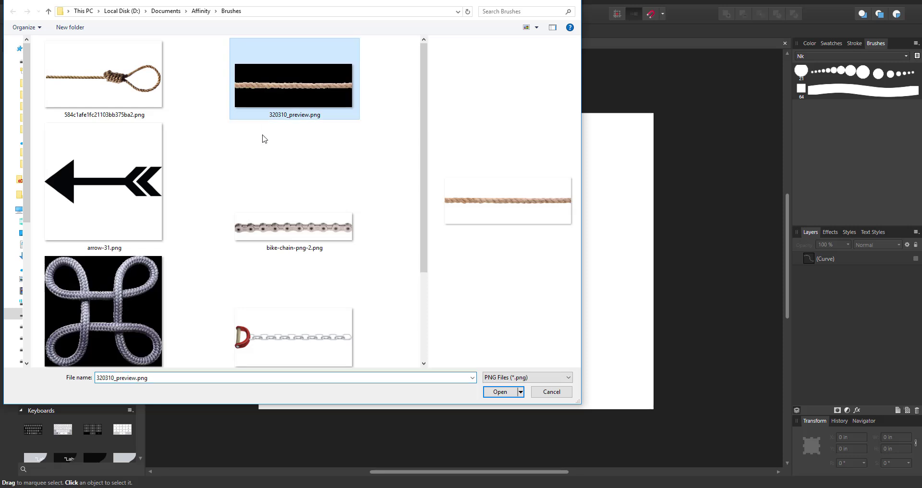
{"action": "scroll", "coordinate": [275, 95], "scroll_direction": "down", "scroll_amount": 1}
{"action": "scroll", "coordinate": [275, 95], "scroll_direction": "down", "scroll_amount": 2}
{"action": "scroll", "coordinate": [274, 96], "scroll_direction": "up", "scroll_amount": 3}
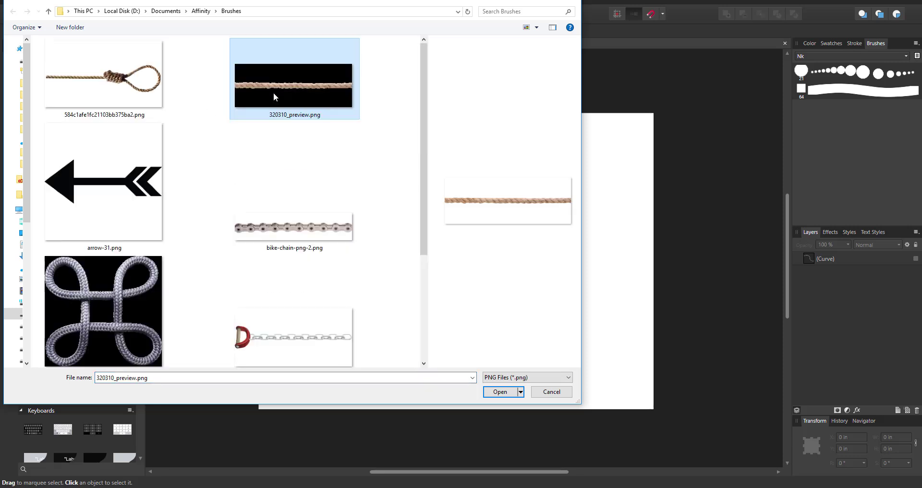
{"action": "scroll", "coordinate": [282, 115], "scroll_direction": "down", "scroll_amount": 3}
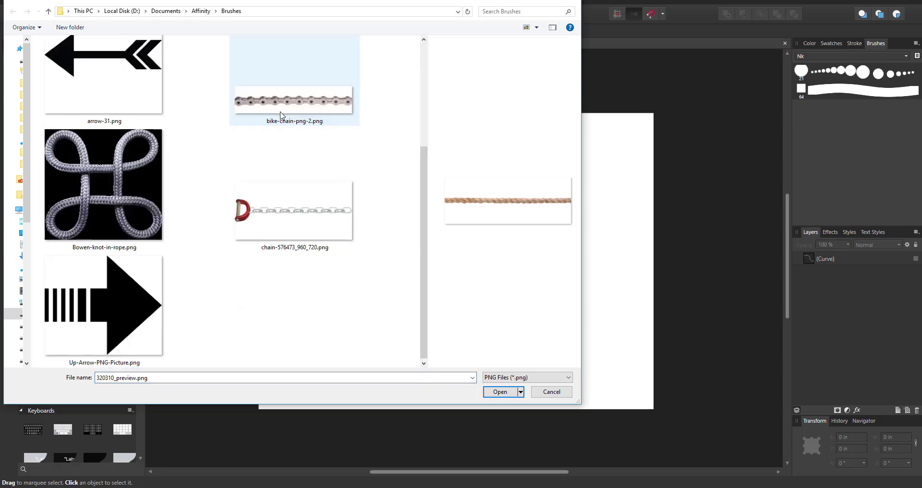
{"action": "scroll", "coordinate": [281, 114], "scroll_direction": "up", "scroll_amount": 3}
{"action": "double_click", "coordinate": [289, 95]}
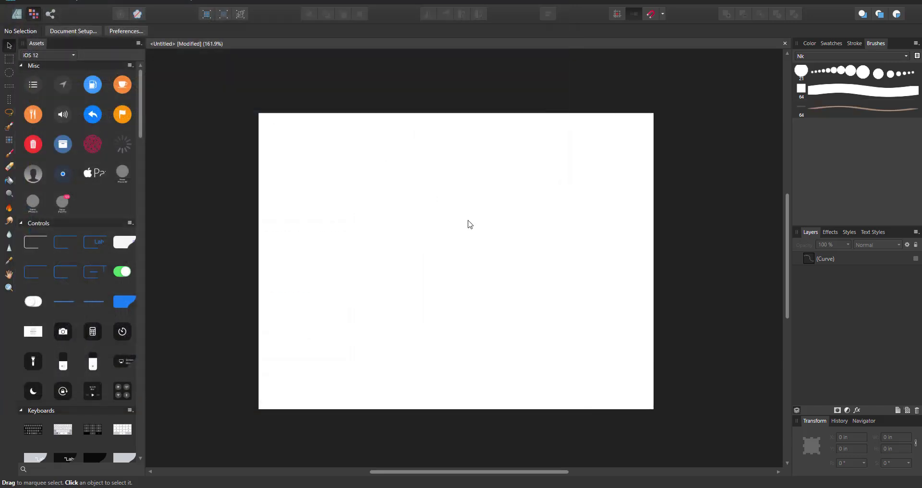
{"action": "left_click", "coordinate": [846, 110]}
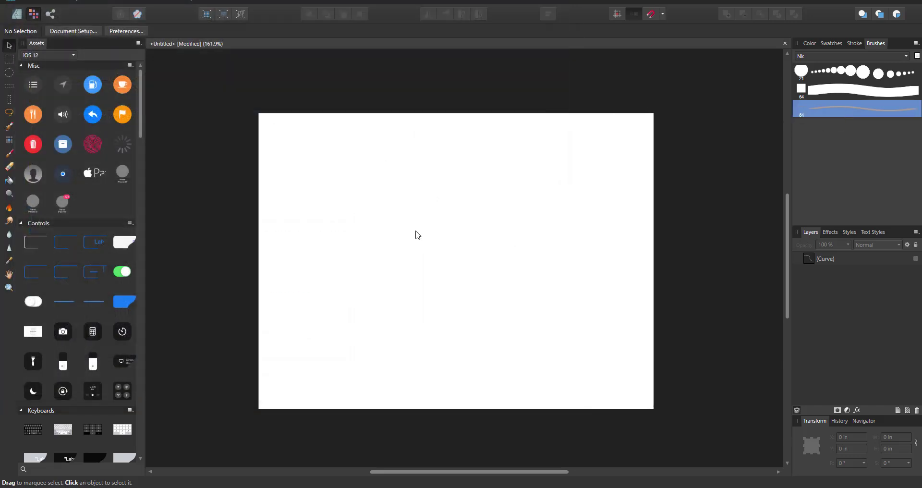
Open the rope brush's settings and make its size much larger.
{"action": "double_click", "coordinate": [816, 108]}
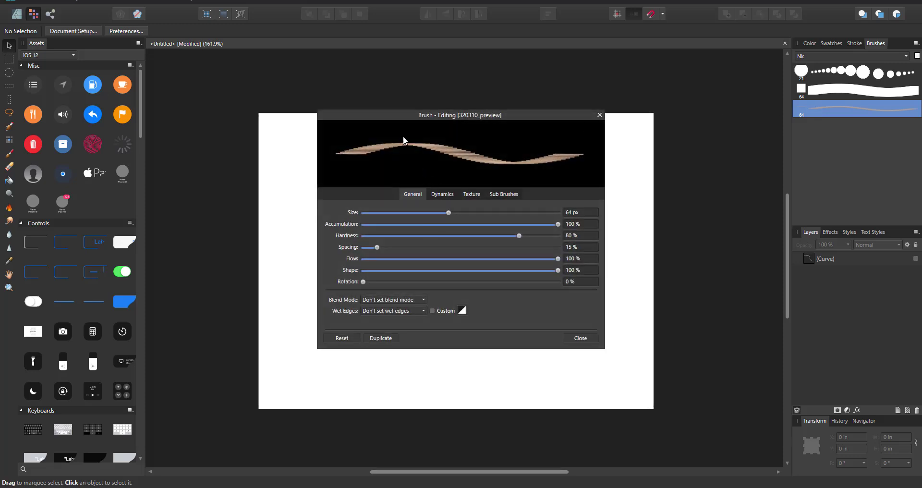
{"action": "mouse_move", "coordinate": [449, 212]}
{"action": "left_mouse_down"}
{"action": "mouse_move", "coordinate": [467, 214]}
{"action": "mouse_move", "coordinate": [437, 214]}
{"action": "mouse_move", "coordinate": [471, 215]}
{"action": "left_mouse_up"}
{"action": "left_click", "coordinate": [442, 194]}
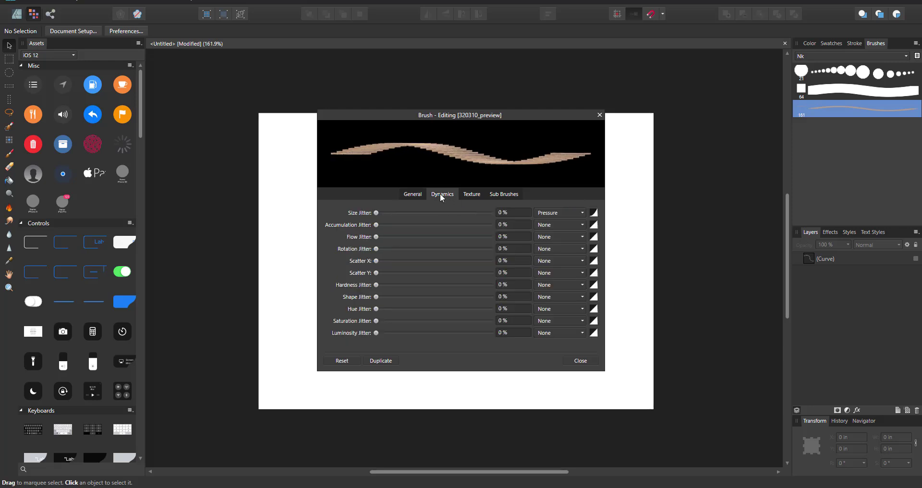
{"action": "left_click", "coordinate": [470, 194]}
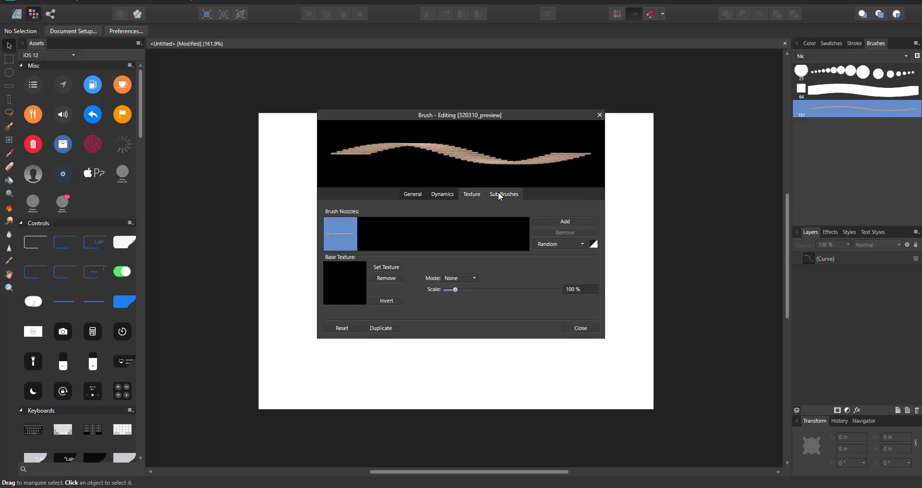
{"action": "left_click", "coordinate": [442, 195]}
Set jitter to 100% size, 42% rotation, 110%/400% scatter, 87% hue; Scatter X follows Pressure.
{"action": "left_click_drag", "start_coordinate": [379, 213], "coordinate": [522, 214]}
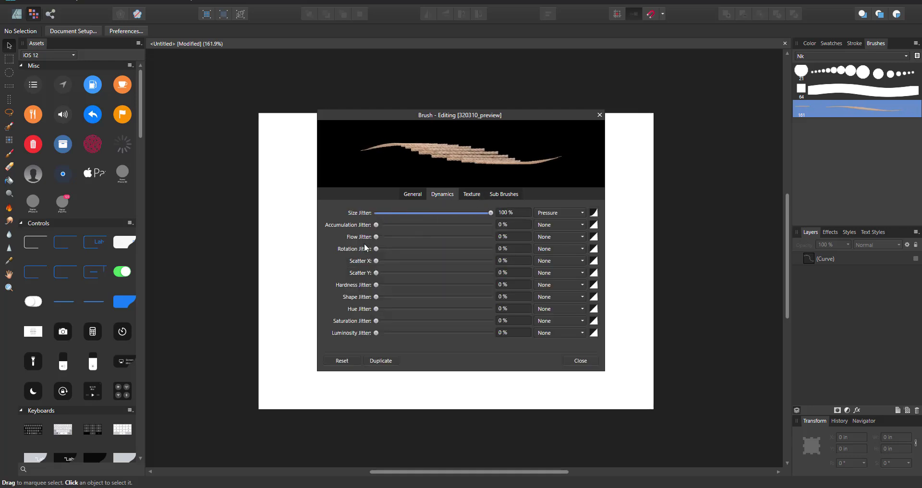
{"action": "mouse_move", "coordinate": [377, 252]}
{"action": "left_mouse_down"}
{"action": "mouse_move", "coordinate": [461, 248]}
{"action": "mouse_move", "coordinate": [390, 244]}
{"action": "mouse_move", "coordinate": [425, 252]}
{"action": "left_mouse_up"}
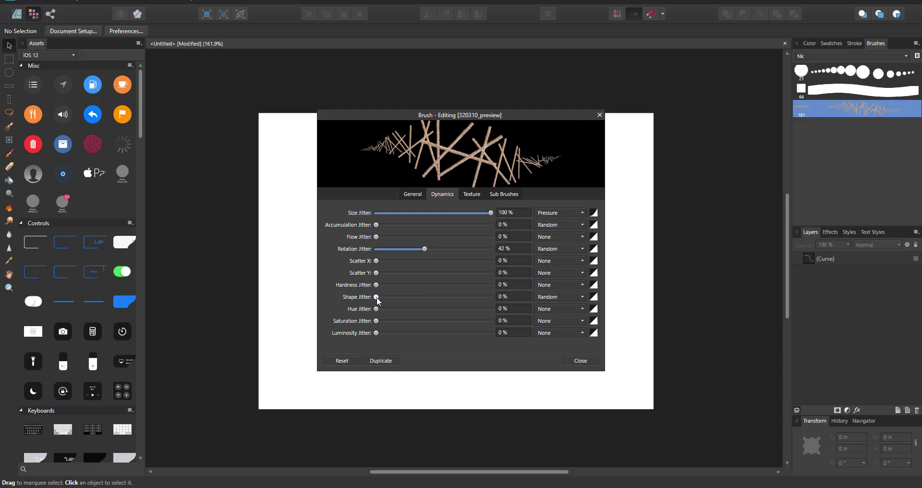
{"action": "left_click_drag", "start_coordinate": [377, 273], "coordinate": [496, 267]}
{"action": "mouse_move", "coordinate": [383, 261]}
{"action": "left_mouse_down"}
{"action": "mouse_move", "coordinate": [450, 258]}
{"action": "mouse_move", "coordinate": [408, 261]}
{"action": "left_mouse_up"}
{"action": "left_click", "coordinate": [545, 261]}
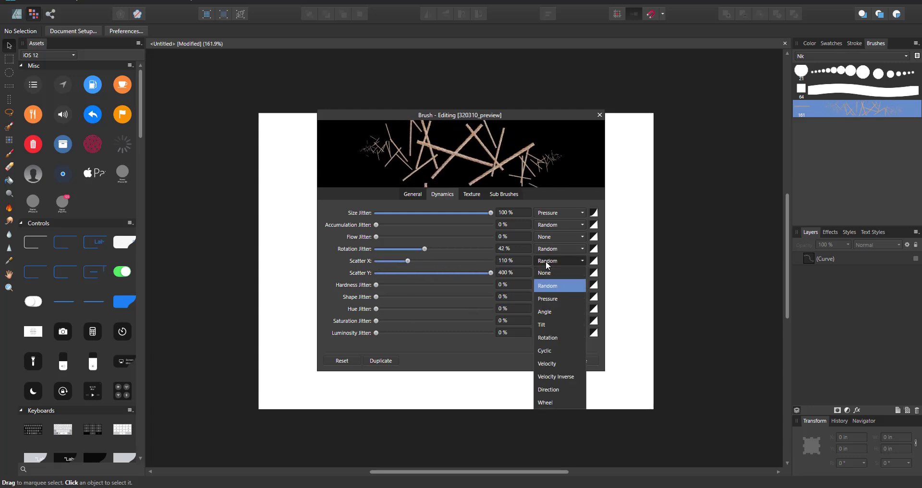
{"action": "left_click", "coordinate": [543, 301]}
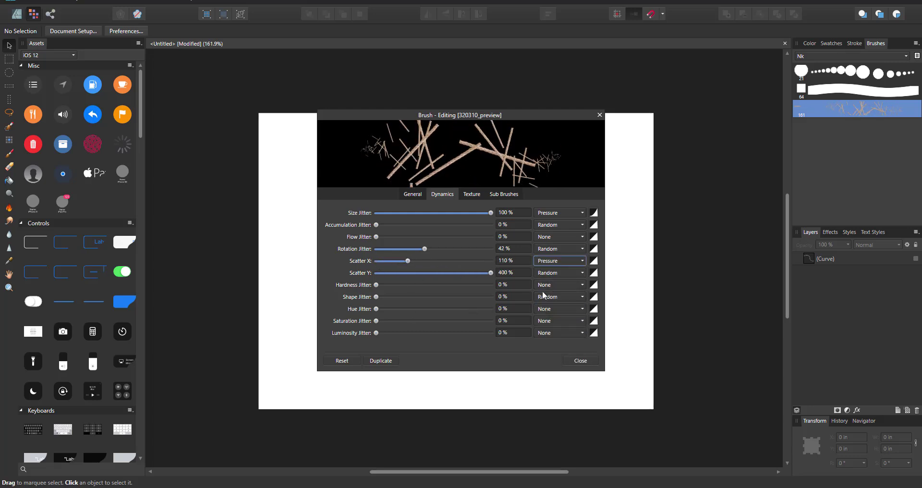
{"action": "left_click", "coordinate": [549, 250]}
{"action": "left_click", "coordinate": [549, 249]}
{"action": "left_click_drag", "start_coordinate": [376, 310], "coordinate": [476, 297]}
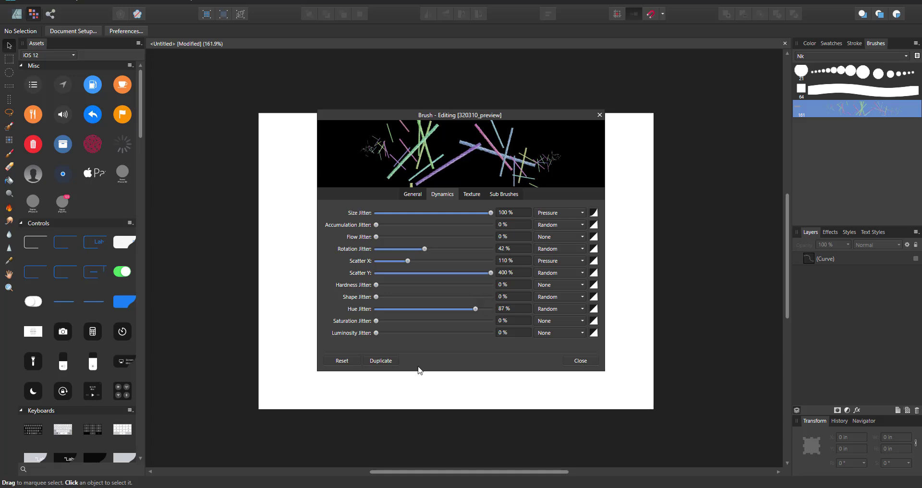
{"action": "left_click", "coordinate": [576, 363]}
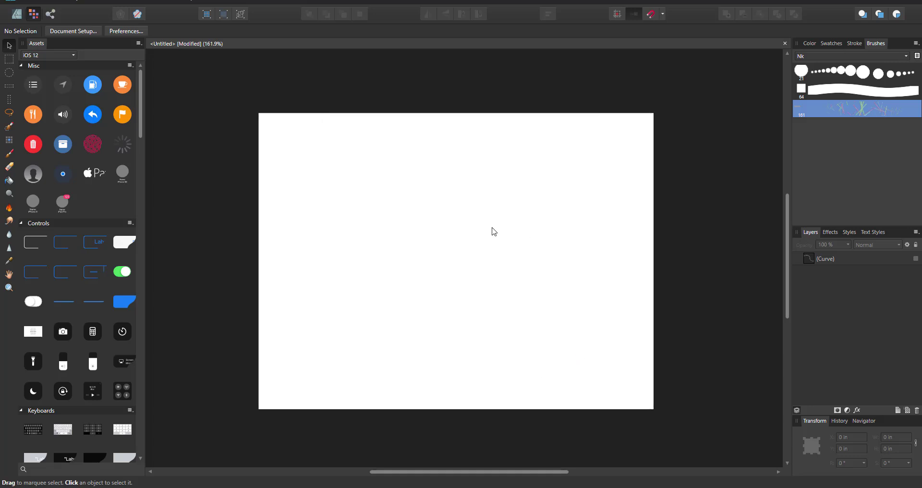
Add a pixel layer, choose the Paint Brush at about 186 px, and undo test dabs.
{"action": "key", "text": "b"}
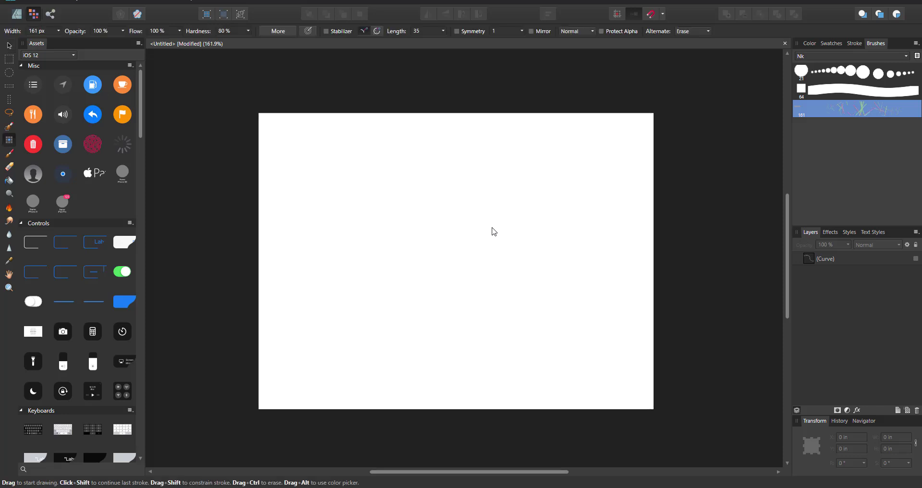
{"action": "left_click", "coordinate": [908, 411]}
{"action": "key", "text": "e"}
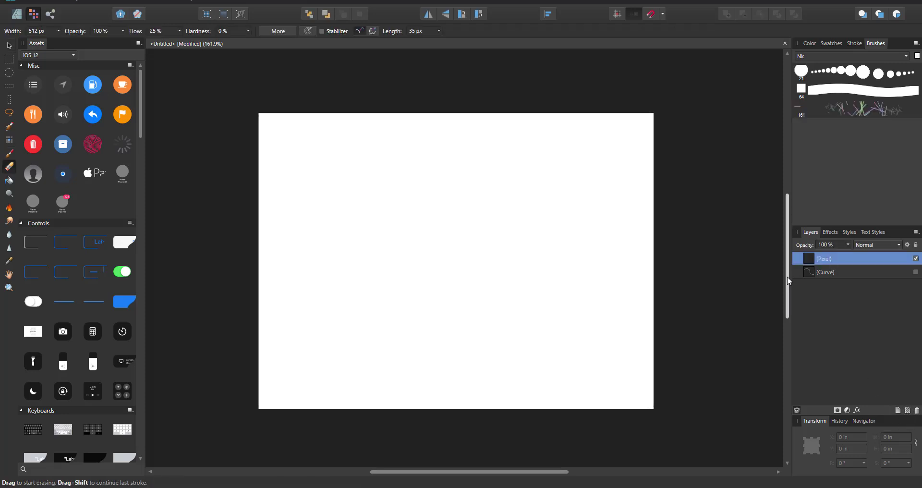
{"action": "key", "text": "b"}
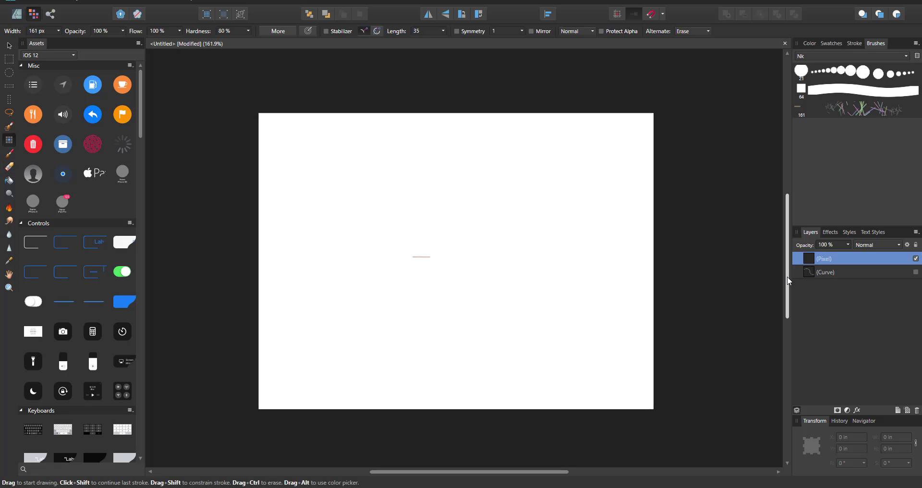
{"action": "key", "text": "b"}
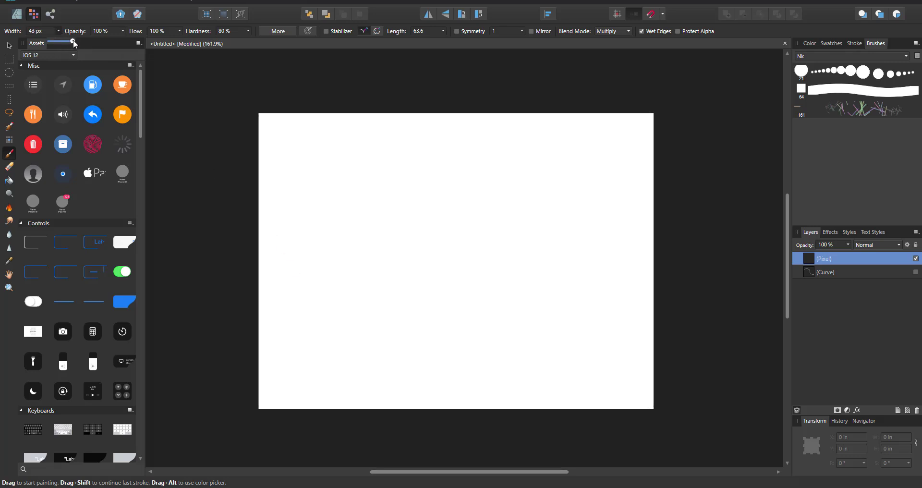
{"action": "left_click_drag", "start_coordinate": [74, 42], "coordinate": [87, 38]}
{"action": "left_click", "coordinate": [325, 304]}
{"action": "left_click", "coordinate": [331, 350]}
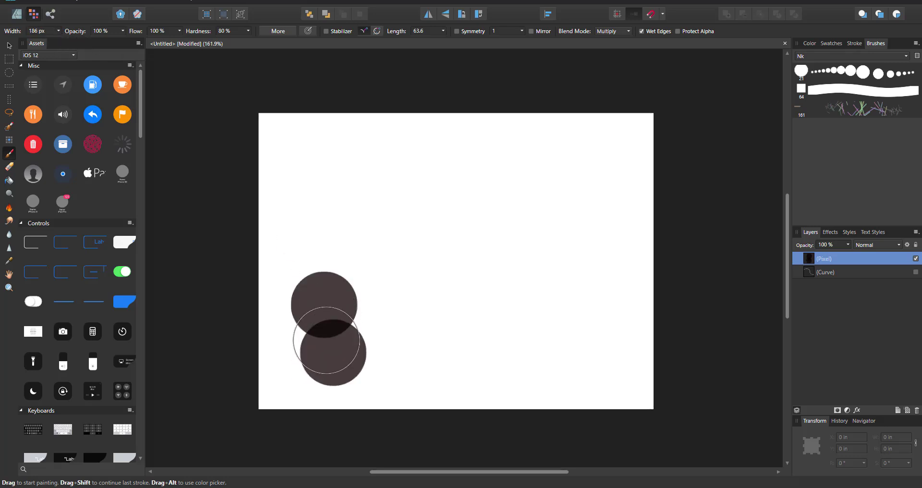
{"action": "key", "text": "ctrl+z"}
{"action": "key", "text": "ctrl+z"}
{"action": "key", "text": "ctrl+z"}
Pick the jittered rope brush and try test strokes and dabs, undoing most of them.
{"action": "left_click", "coordinate": [860, 108]}
{"action": "left_click_drag", "start_coordinate": [250, 321], "coordinate": [320, 321]}
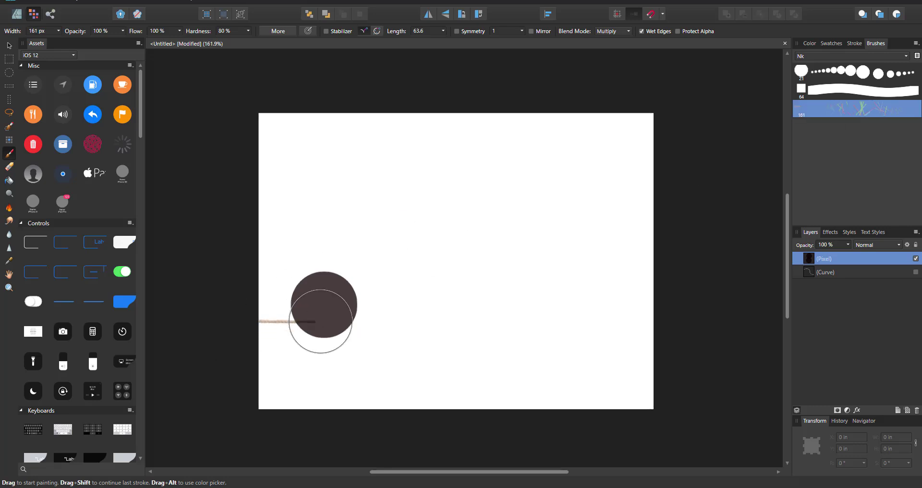
{"action": "key", "text": "ctrl+z"}
{"action": "key", "text": "ctrl+z"}
{"action": "left_click_drag", "start_coordinate": [259, 336], "coordinate": [314, 336]}
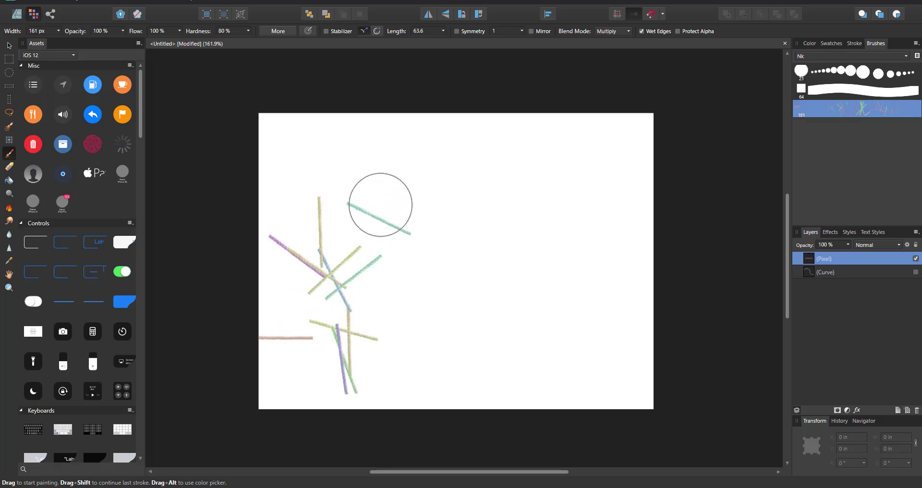
{"action": "mouse_move", "coordinate": [380, 205]}
{"action": "left_mouse_down"}
{"action": "mouse_move", "coordinate": [480, 329]}
{"action": "mouse_move", "coordinate": [513, 97]}
{"action": "mouse_move", "coordinate": [484, 434]}
{"action": "mouse_move", "coordinate": [387, 146]}
{"action": "mouse_move", "coordinate": [516, 366]}
{"action": "mouse_move", "coordinate": [298, 279]}
{"action": "left_mouse_up"}
{"action": "key", "text": "ctrl+z"}
{"action": "left_click", "coordinate": [299, 278]}
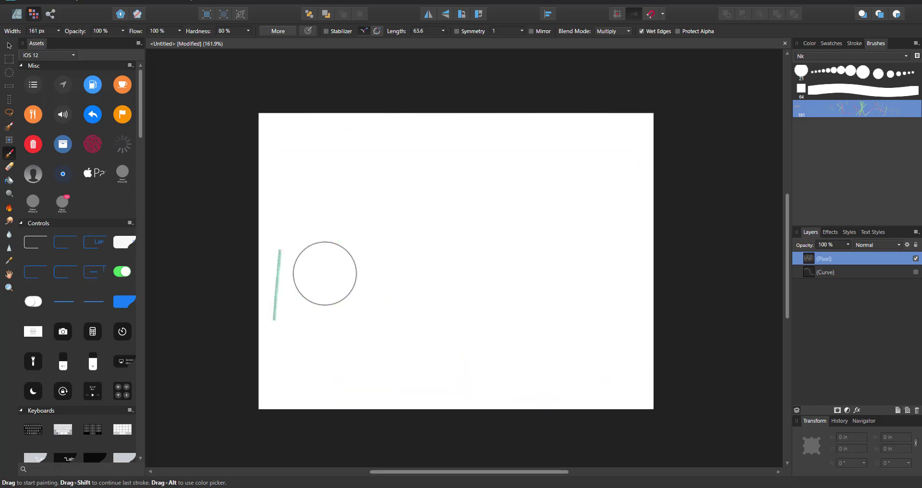
{"action": "key", "text": "ctrl+z"}
{"action": "left_click", "coordinate": [368, 255]}
{"action": "key", "text": "ctrl+z"}
{"action": "left_click", "coordinate": [368, 254]}
{"action": "key", "text": "ctrl+z"}
{"action": "left_click", "coordinate": [368, 255]}
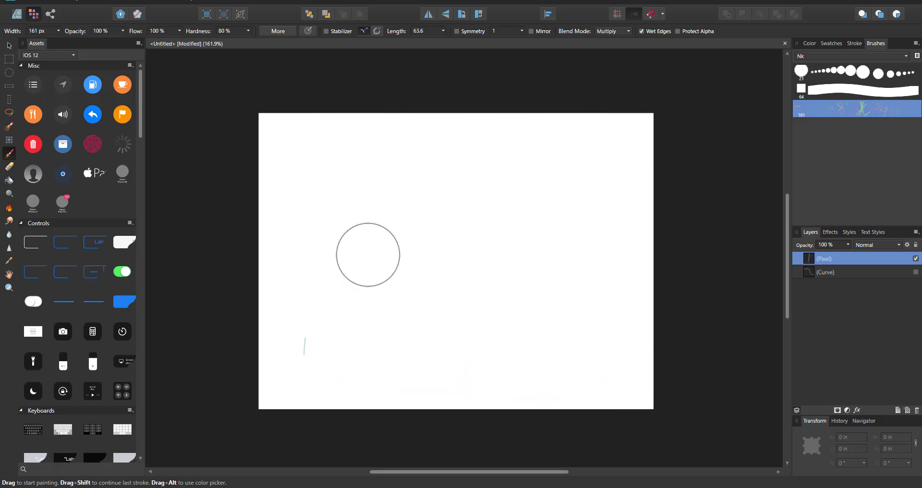
Paint long rope strokes covering the whole canvas with scattered coloured sticks.
{"action": "mouse_move", "coordinate": [308, 351]}
{"action": "left_mouse_down"}
{"action": "mouse_move", "coordinate": [336, 285]}
{"action": "mouse_move", "coordinate": [349, 348]}
{"action": "mouse_move", "coordinate": [384, 351]}
{"action": "mouse_move", "coordinate": [405, 271]}
{"action": "mouse_move", "coordinate": [431, 299]}
{"action": "mouse_move", "coordinate": [444, 348]}
{"action": "mouse_move", "coordinate": [485, 384]}
{"action": "mouse_move", "coordinate": [534, 257]}
{"action": "mouse_move", "coordinate": [574, 251]}
{"action": "mouse_move", "coordinate": [588, 224]}
{"action": "mouse_move", "coordinate": [600, 378]}
{"action": "mouse_move", "coordinate": [623, 357]}
{"action": "mouse_move", "coordinate": [640, 268]}
{"action": "mouse_move", "coordinate": [642, 189]}
{"action": "left_mouse_up"}
{"action": "mouse_move", "coordinate": [625, 140]}
{"action": "left_mouse_down"}
{"action": "mouse_move", "coordinate": [365, 240]}
{"action": "mouse_move", "coordinate": [567, 158]}
{"action": "mouse_move", "coordinate": [553, 337]}
{"action": "mouse_move", "coordinate": [356, 394]}
{"action": "left_mouse_up"}
{"action": "mouse_move", "coordinate": [279, 394]}
{"action": "left_mouse_down"}
{"action": "mouse_move", "coordinate": [274, 144]}
{"action": "mouse_move", "coordinate": [374, 144]}
{"action": "mouse_move", "coordinate": [625, 288]}
{"action": "mouse_move", "coordinate": [529, 337]}
{"action": "left_mouse_up"}
{"action": "mouse_move", "coordinate": [368, 255]}
{"action": "left_mouse_down"}
{"action": "mouse_move", "coordinate": [307, 336]}
{"action": "mouse_move", "coordinate": [519, 139]}
{"action": "mouse_move", "coordinate": [615, 404]}
{"action": "left_mouse_up"}
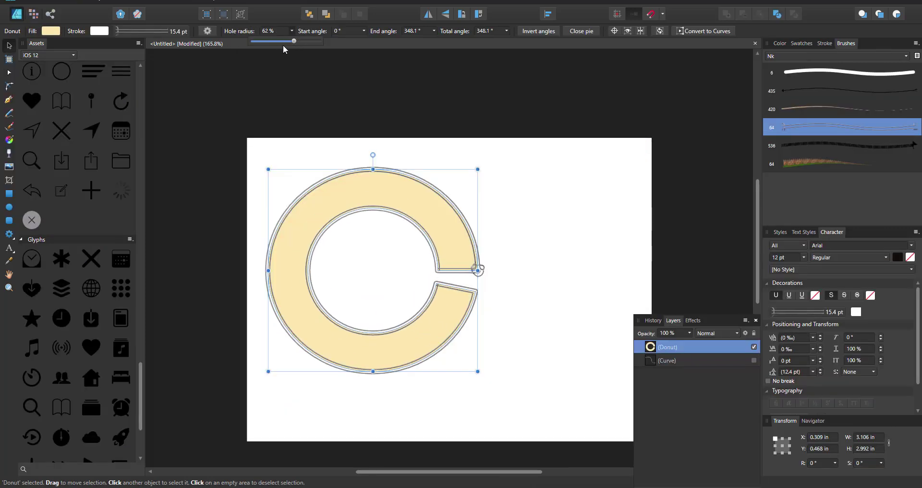
Thicken the donut's stroke, change its fill to red, then cut the donut.
{"action": "left_click", "coordinate": [144, 31]}
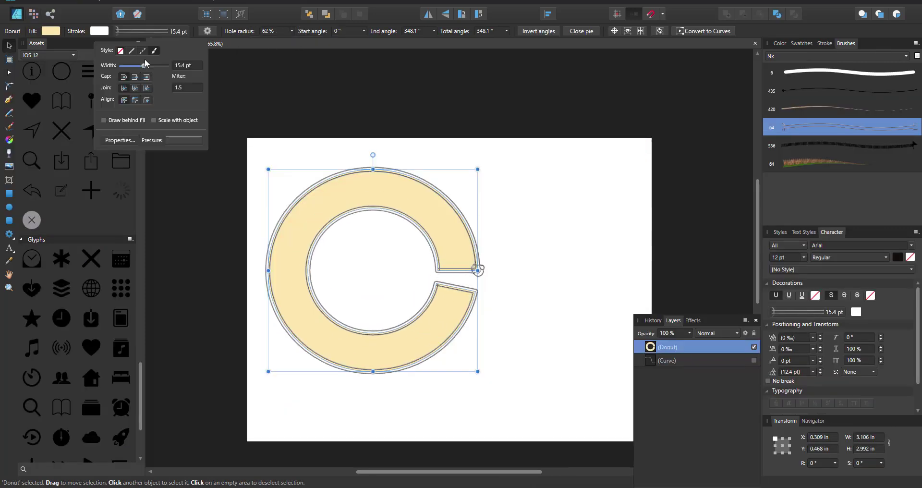
{"action": "mouse_move", "coordinate": [145, 63]}
{"action": "left_mouse_down"}
{"action": "mouse_move", "coordinate": [151, 67]}
{"action": "mouse_move", "coordinate": [139, 72]}
{"action": "left_mouse_up"}
{"action": "left_click", "coordinate": [51, 31]}
{"action": "left_click_drag", "start_coordinate": [106, 133], "coordinate": [117, 114]}
{"action": "right_click", "coordinate": [292, 208]}
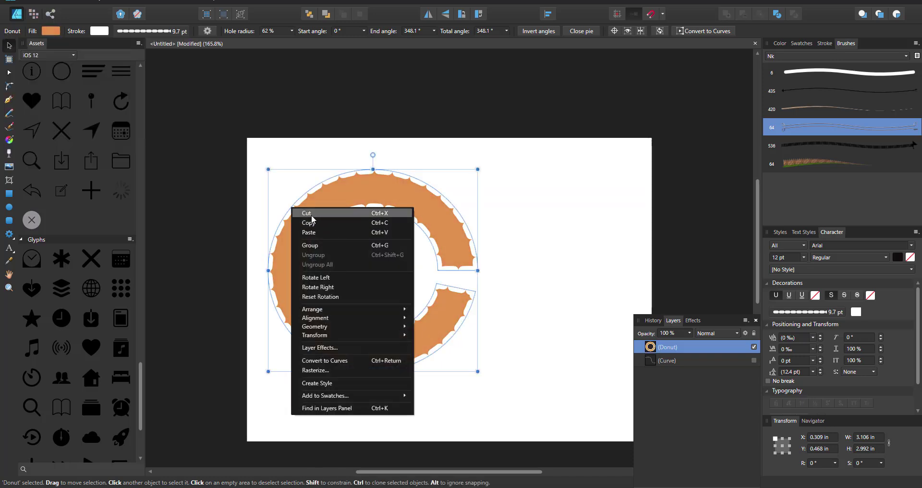
{"action": "left_click", "coordinate": [312, 213]}
Draw a wide rectangle, give its stroke the grass brush, then cut it.
{"action": "key", "text": "m"}
{"action": "left_click_drag", "start_coordinate": [282, 239], "coordinate": [608, 335]}
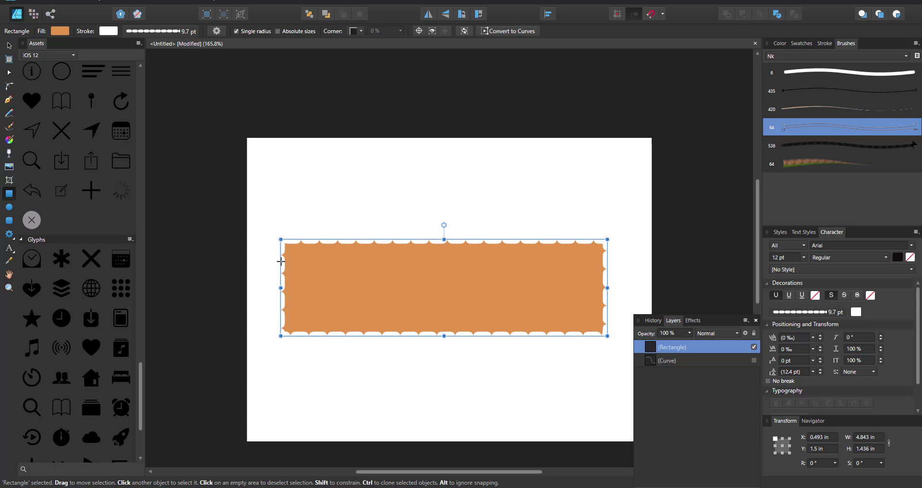
{"action": "left_click", "coordinate": [831, 166]}
{"action": "right_click", "coordinate": [431, 287]}
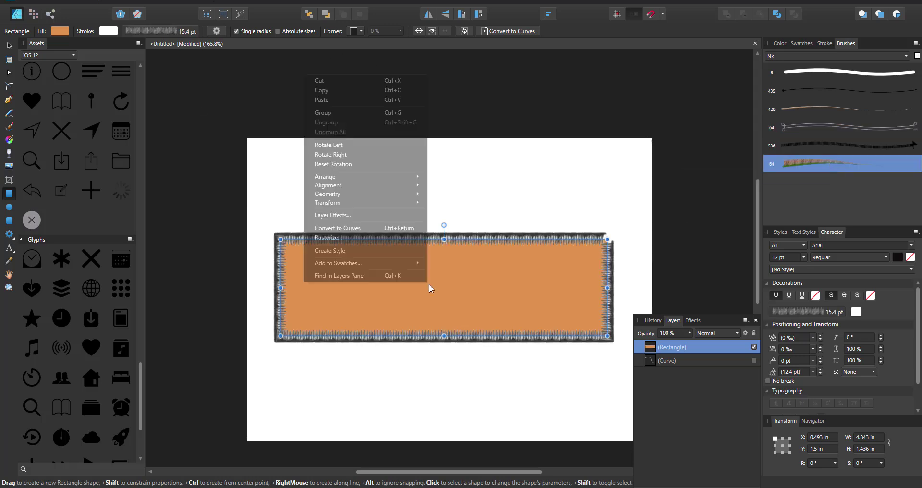
{"action": "left_click", "coordinate": [319, 92]}
{"action": "left_click", "coordinate": [13, 237]}
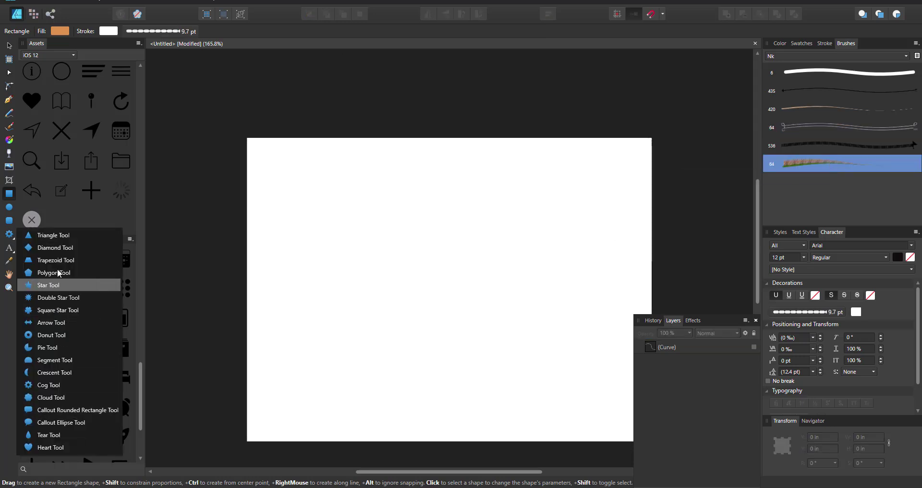
Draw a square star, move it up the page, and widen its stroke slightly.
{"action": "left_click", "coordinate": [51, 306]}
{"action": "left_click_drag", "start_coordinate": [313, 206], "coordinate": [589, 418]}
{"action": "key", "text": "v"}
{"action": "left_click_drag", "start_coordinate": [476, 289], "coordinate": [474, 247]}
{"action": "left_click", "coordinate": [162, 32]}
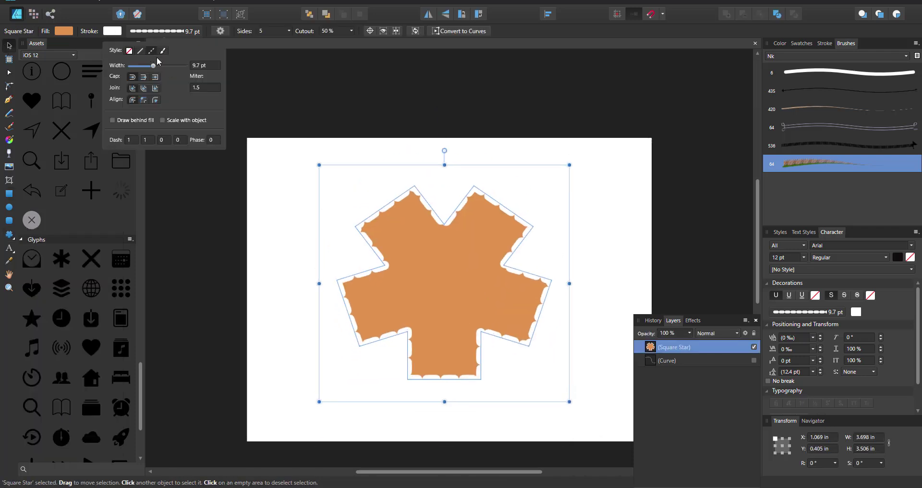
{"action": "left_click_drag", "start_coordinate": [148, 66], "coordinate": [165, 62]}
Give the star a textured brush stroke at 31.6 pt, reshape it into a four-point X, then apply the arrow brush.
{"action": "left_click", "coordinate": [815, 120]}
{"action": "left_click", "coordinate": [159, 31]}
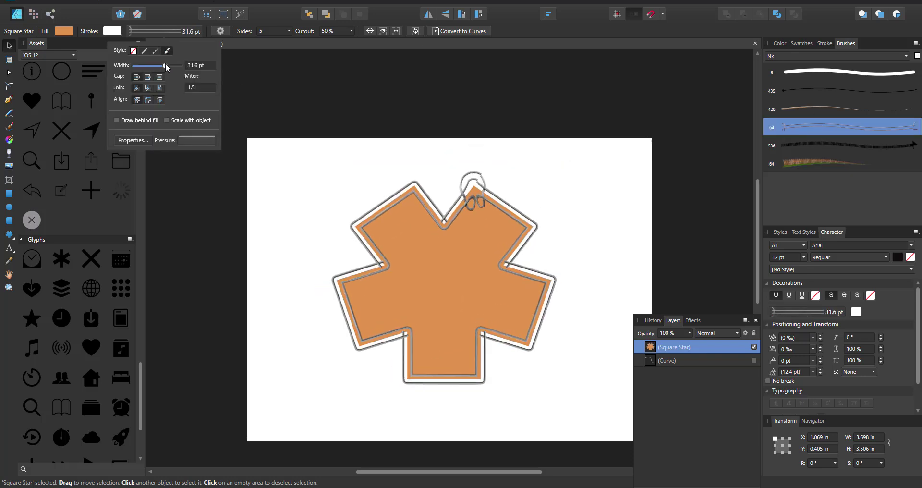
{"action": "left_click", "coordinate": [219, 29]}
{"action": "left_click", "coordinate": [235, 65]}
{"action": "left_click", "coordinate": [848, 145]}
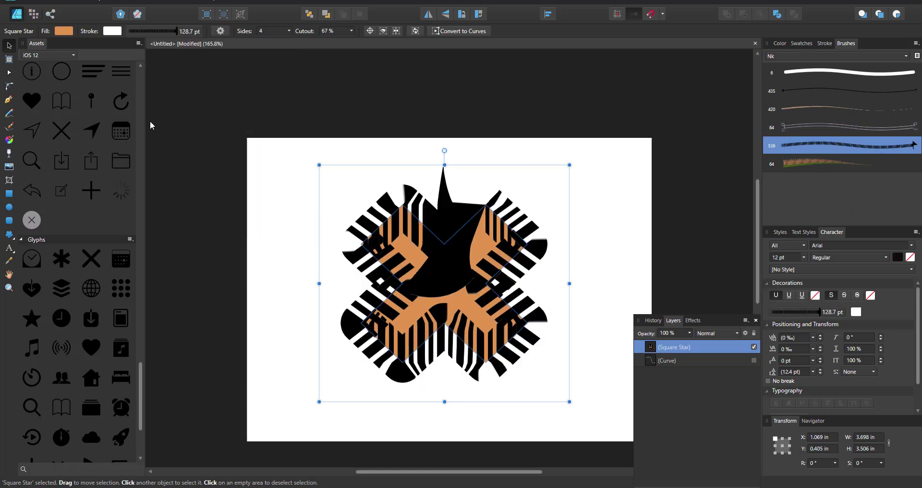
Apply brush 420 to the X's stroke and set the stroke width to 100 pt.
{"action": "left_click", "coordinate": [183, 32]}
{"action": "mouse_move", "coordinate": [179, 65]}
{"action": "left_mouse_down"}
{"action": "mouse_move", "coordinate": [159, 65]}
{"action": "mouse_move", "coordinate": [189, 68]}
{"action": "left_mouse_up"}
{"action": "left_click", "coordinate": [842, 110]}
{"action": "left_click", "coordinate": [158, 31]}
{"action": "left_click", "coordinate": [113, 31]}
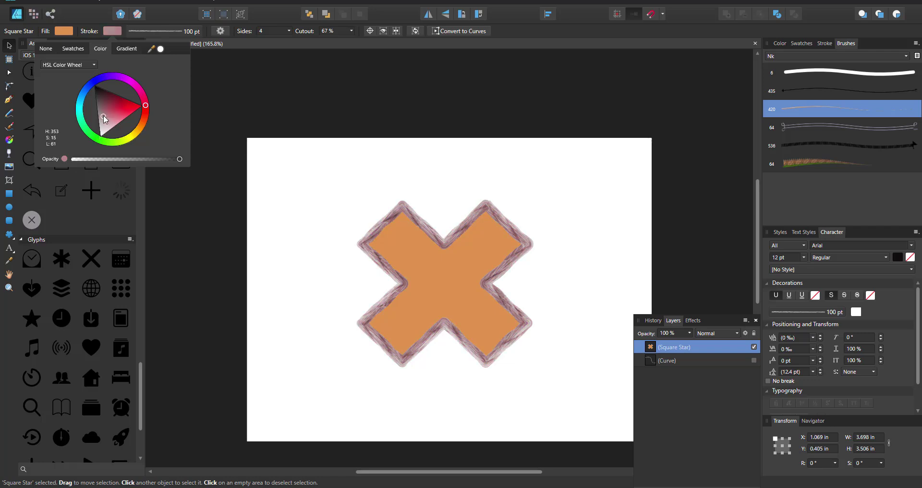